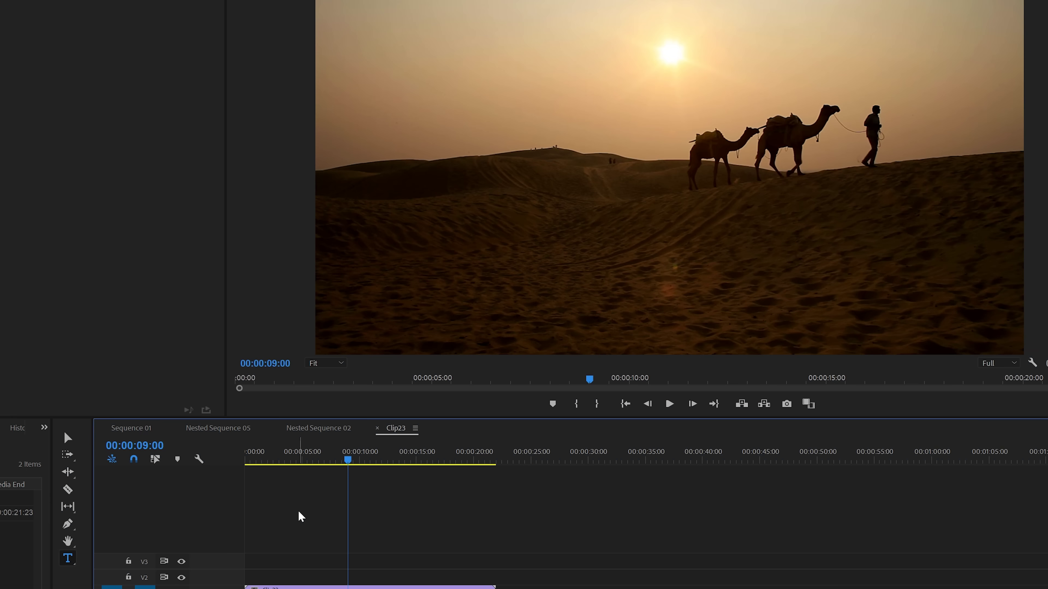
# Add a white 'SAHARA' title in the BRUX font, centred horizontally over the desert footage
pyautogui.click(66, 556)
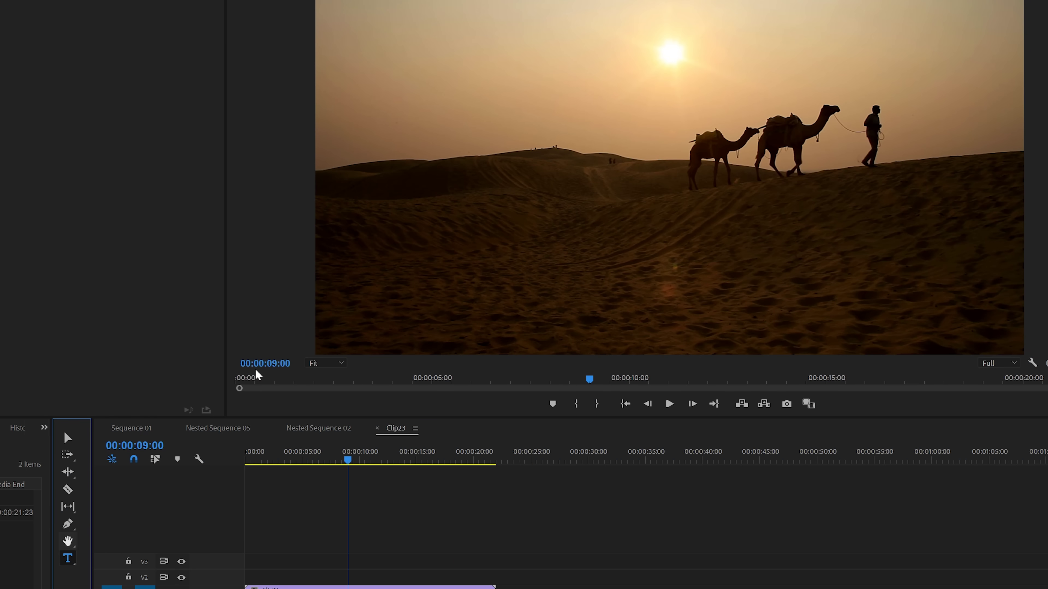
pyautogui.click(435, 176)
pyautogui.write('SAHARA')
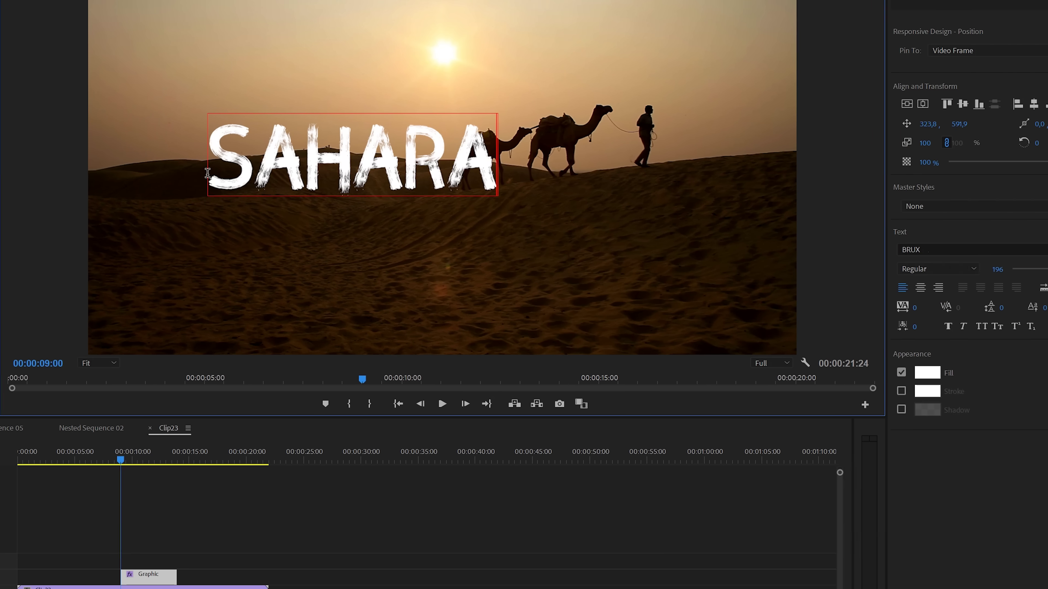
pyautogui.press('Escape')
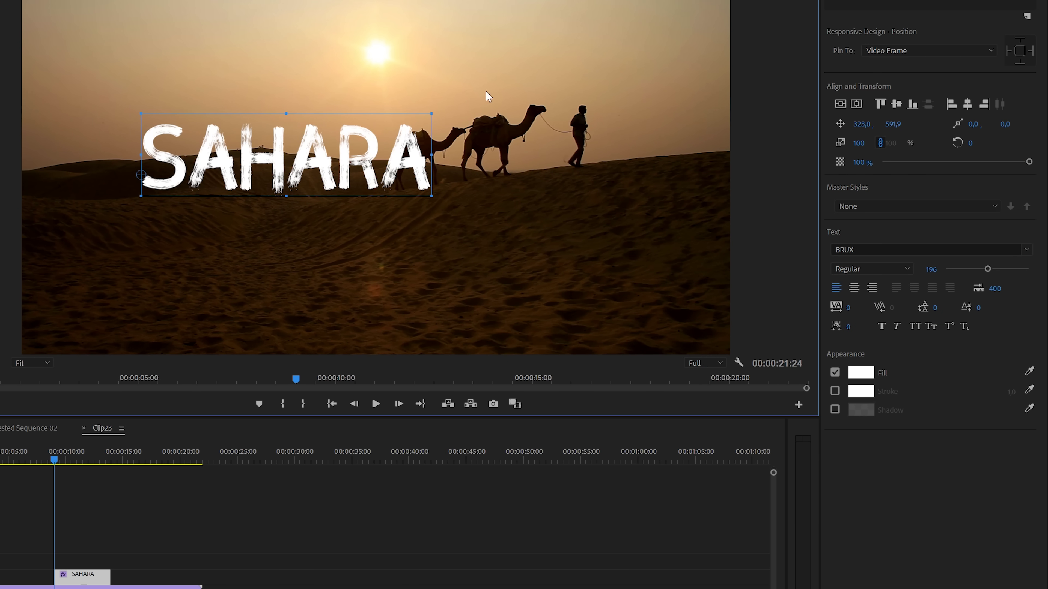
pyautogui.click(856, 106)
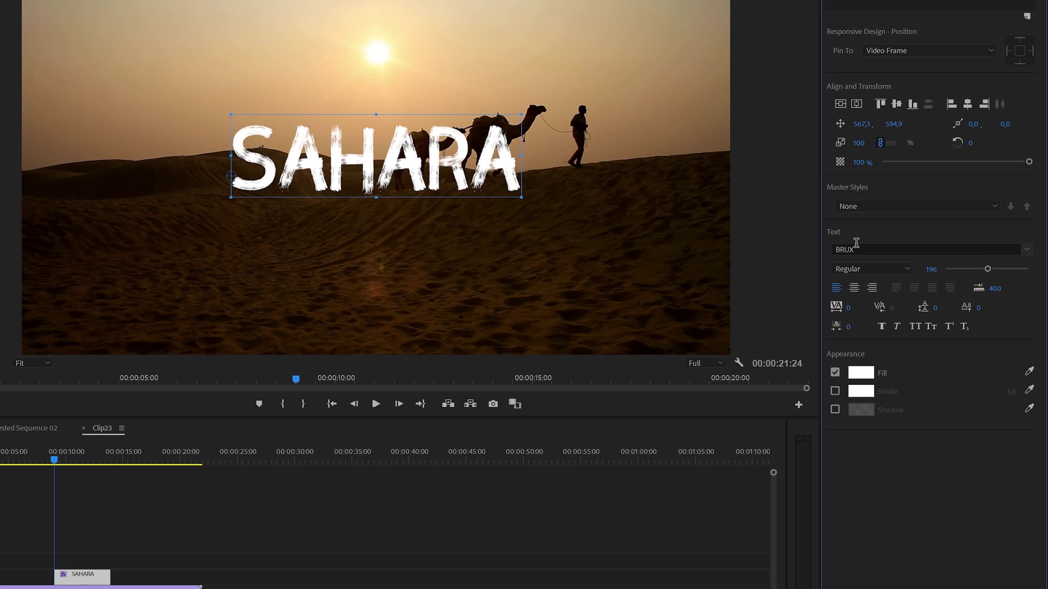
pyautogui.click(857, 248)
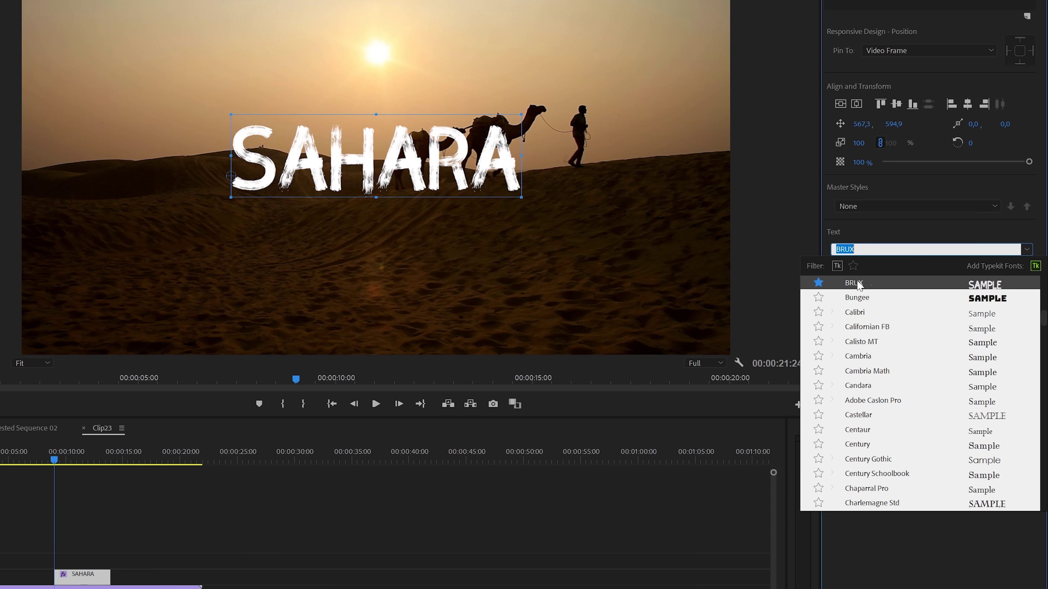
pyautogui.click(788, 316)
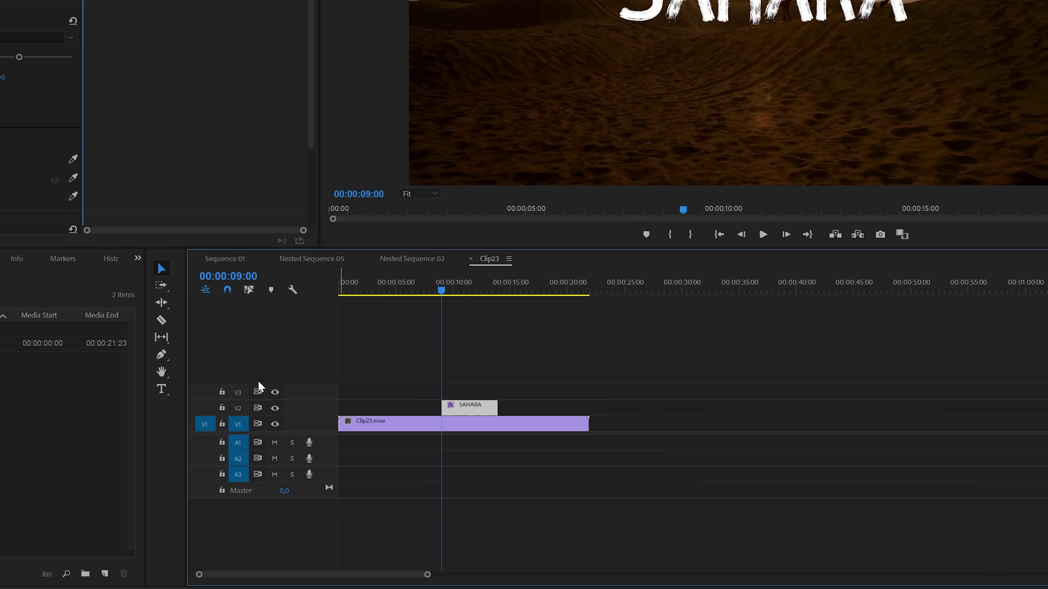
# Extend the SAHARA clip at both ends and place a new Transparent Video clip above it on V3
pyautogui.moveTo(441, 407); pyautogui.dragTo(365, 406)
pyautogui.moveTo(498, 407); pyautogui.dragTo(523, 408)
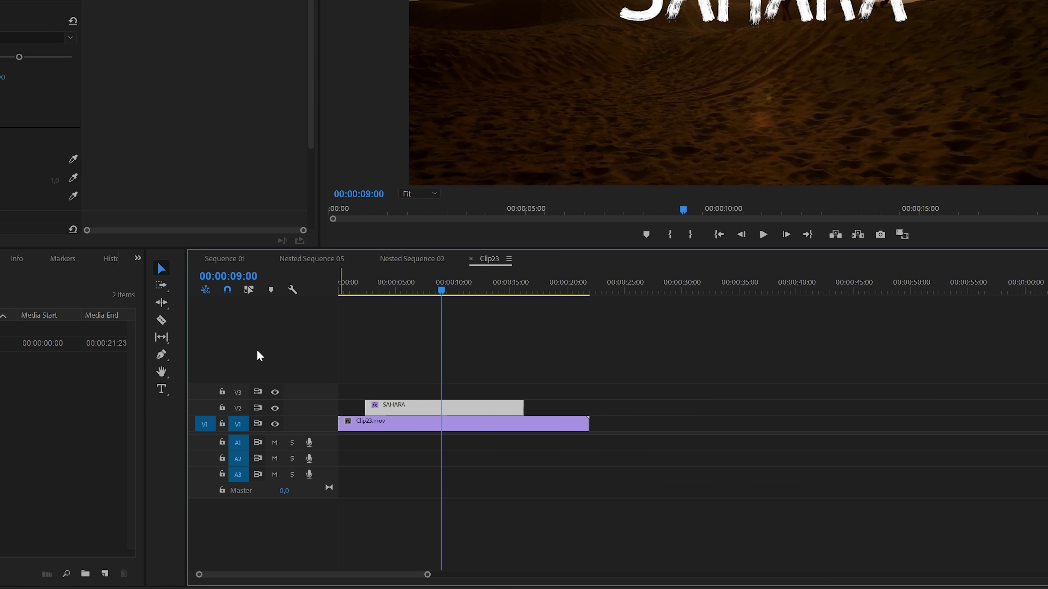
pyautogui.click(106, 575)
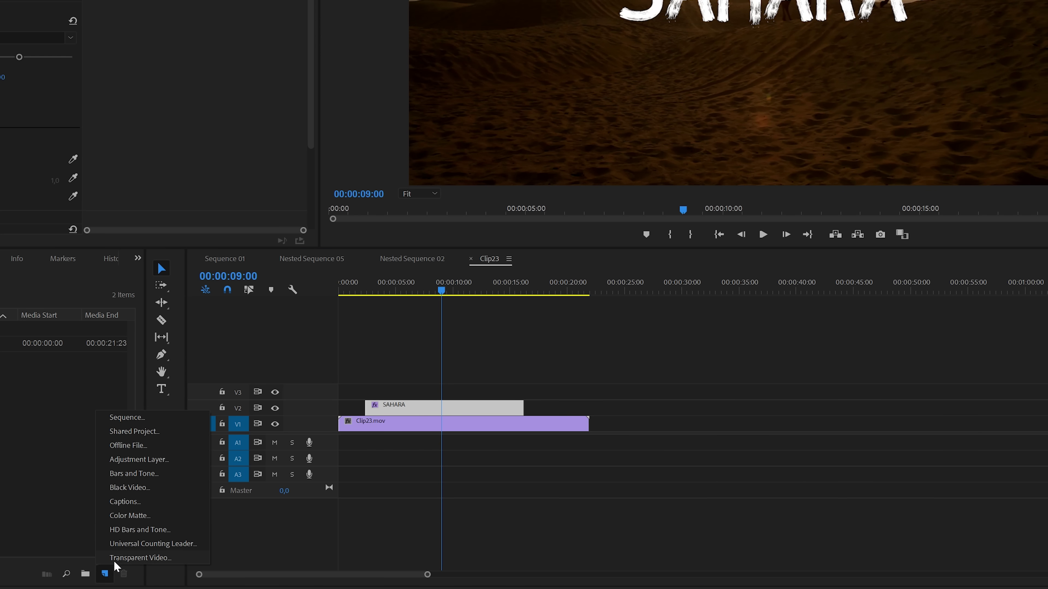
pyautogui.click(120, 557)
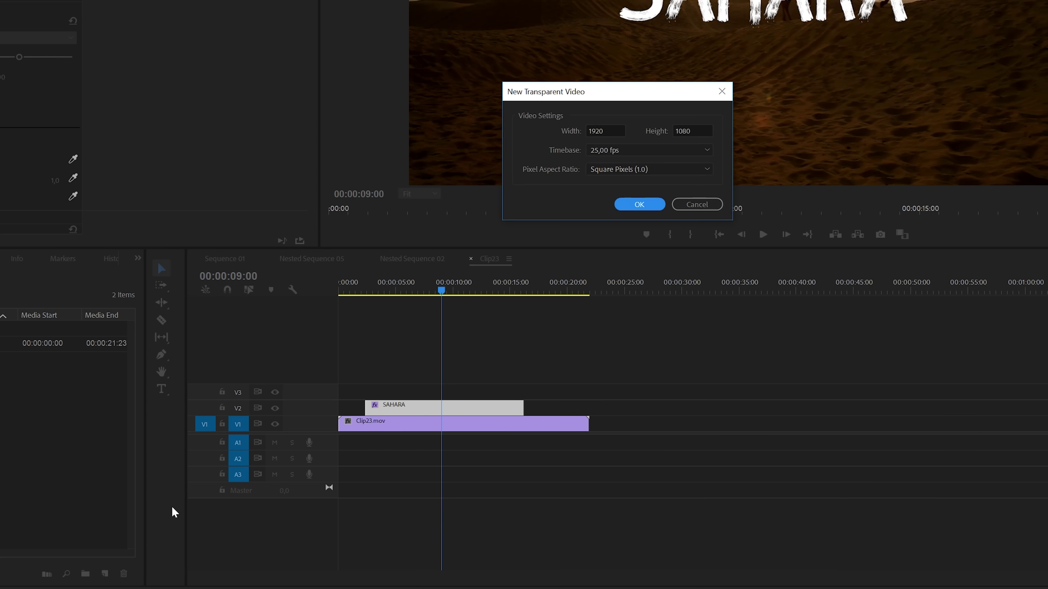
pyautogui.click(639, 204)
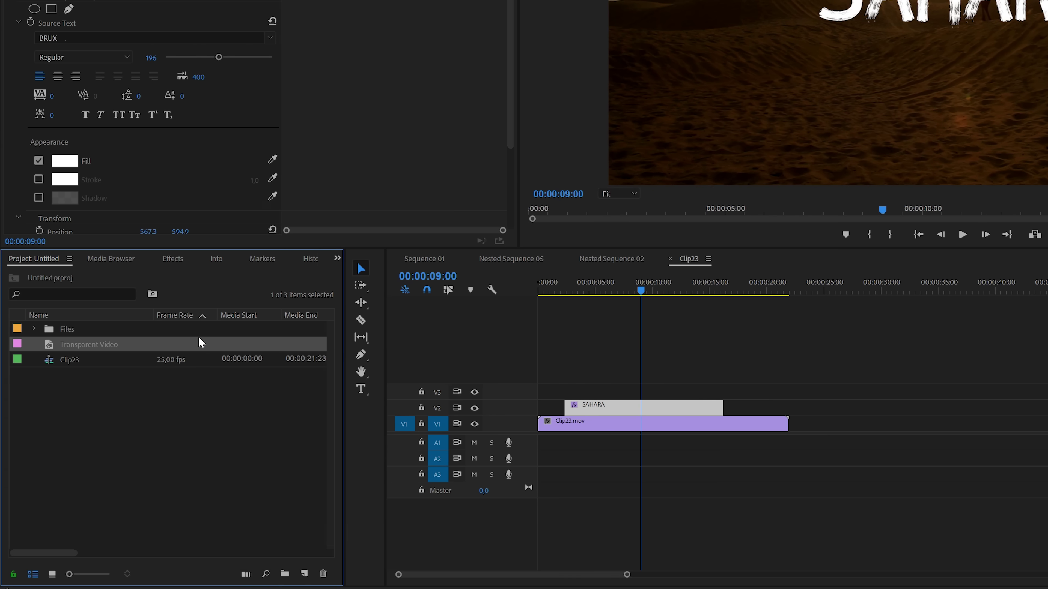
pyautogui.moveTo(0, 350); pyautogui.dragTo(373, 385)
pyautogui.moveTo(572, 385); pyautogui.dragTo(719, 388)
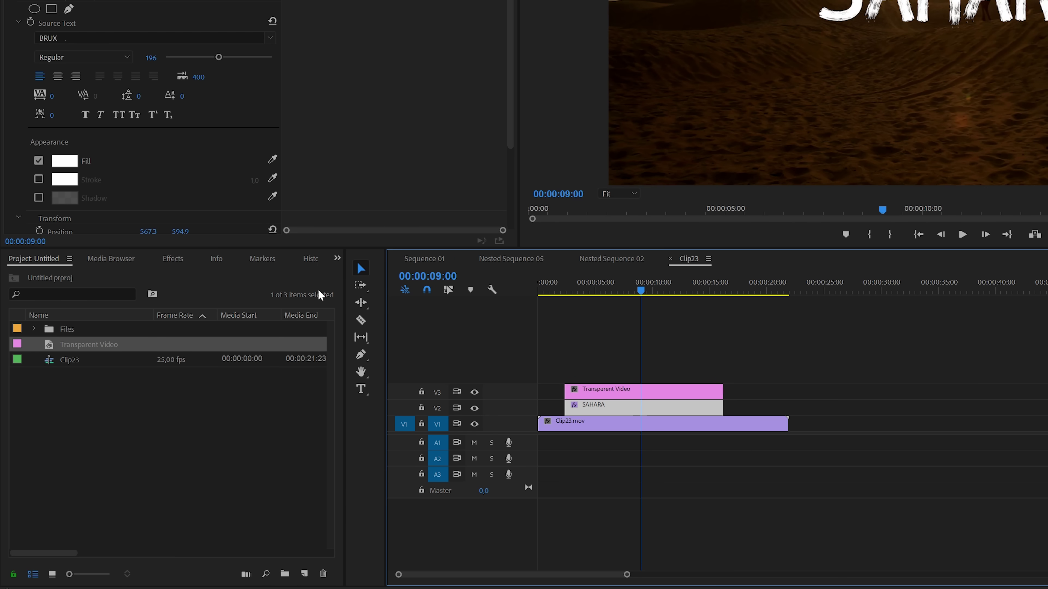
# Apply the Write-on effect to the Transparent Video clip
pyautogui.click(173, 259)
pyautogui.click(85, 273)
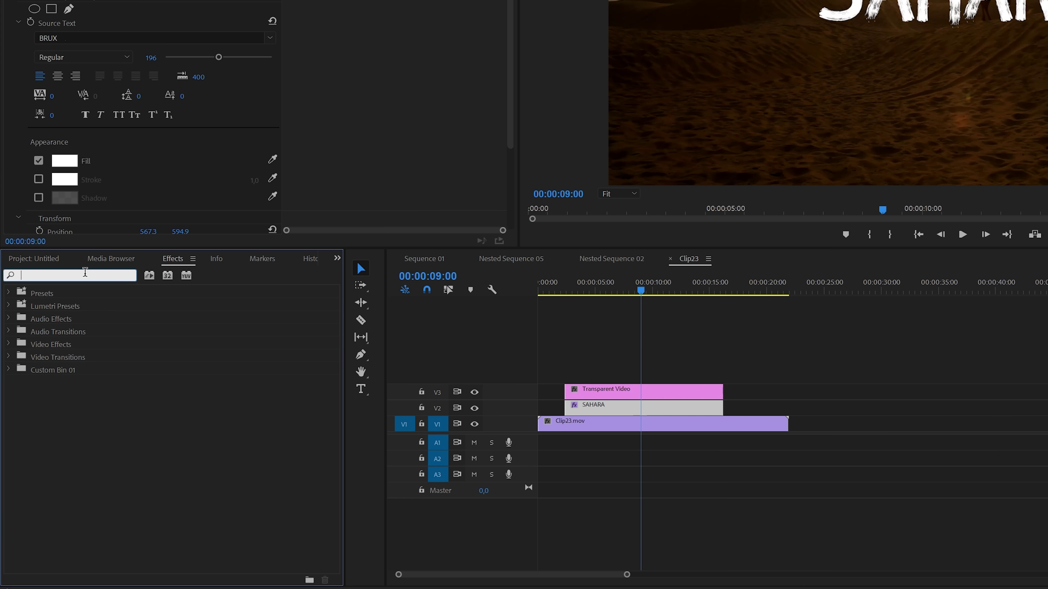
pyautogui.write('write')
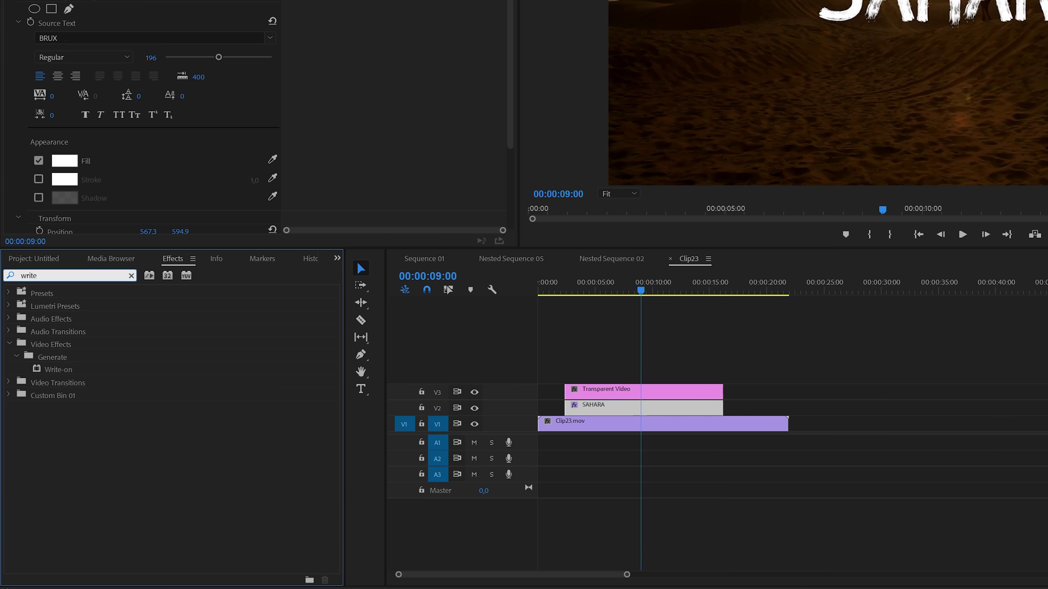
pyautogui.click(64, 370)
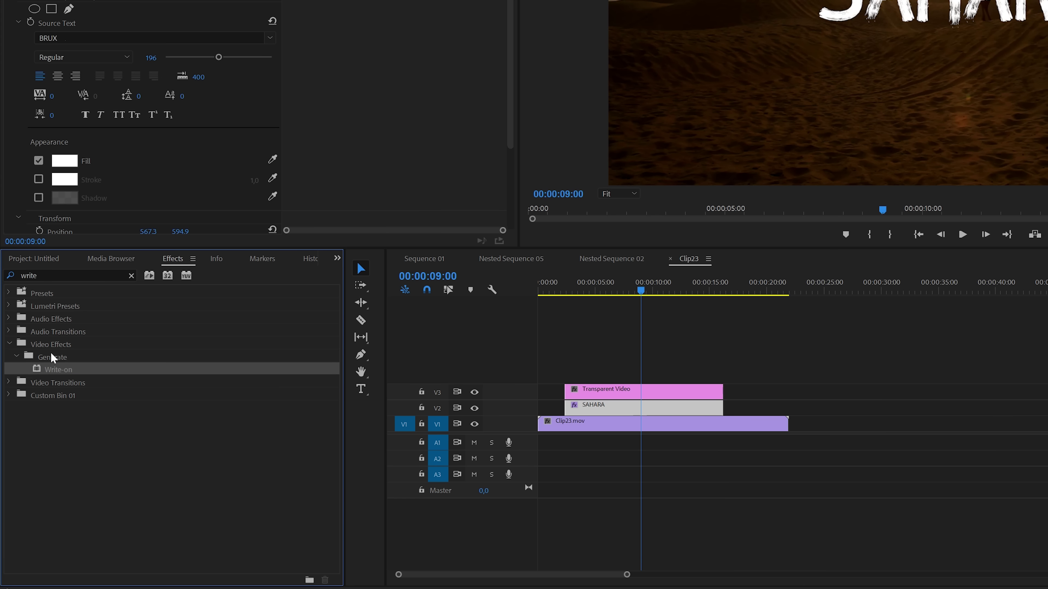
pyautogui.moveTo(57, 371); pyautogui.dragTo(602, 398)
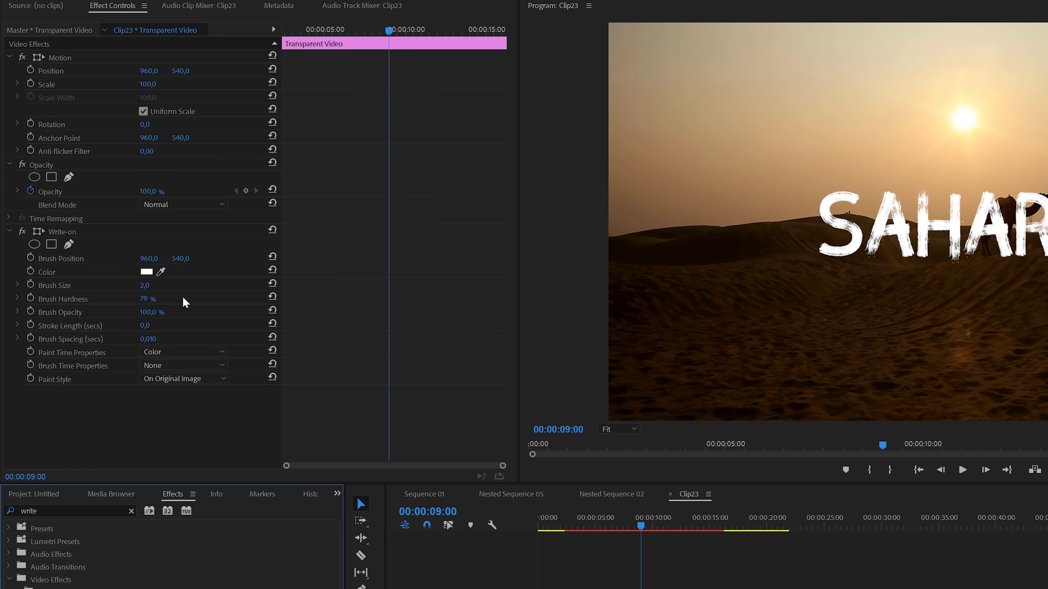
# Set Write-on's brush size to 20, hardness to 100% and stroke length to 5
pyautogui.click(149, 286)
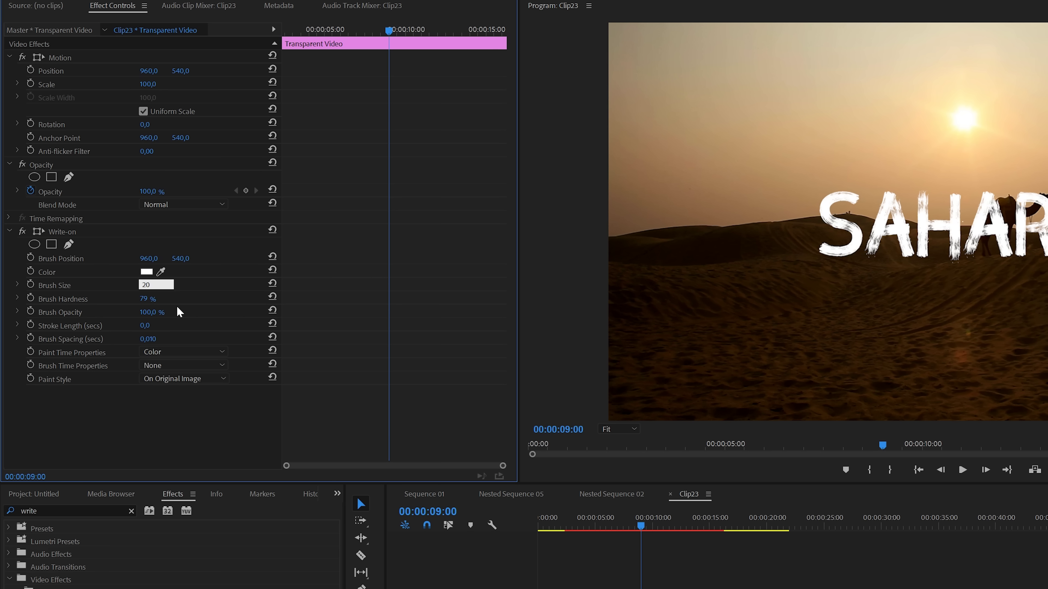
pyautogui.press('Return')
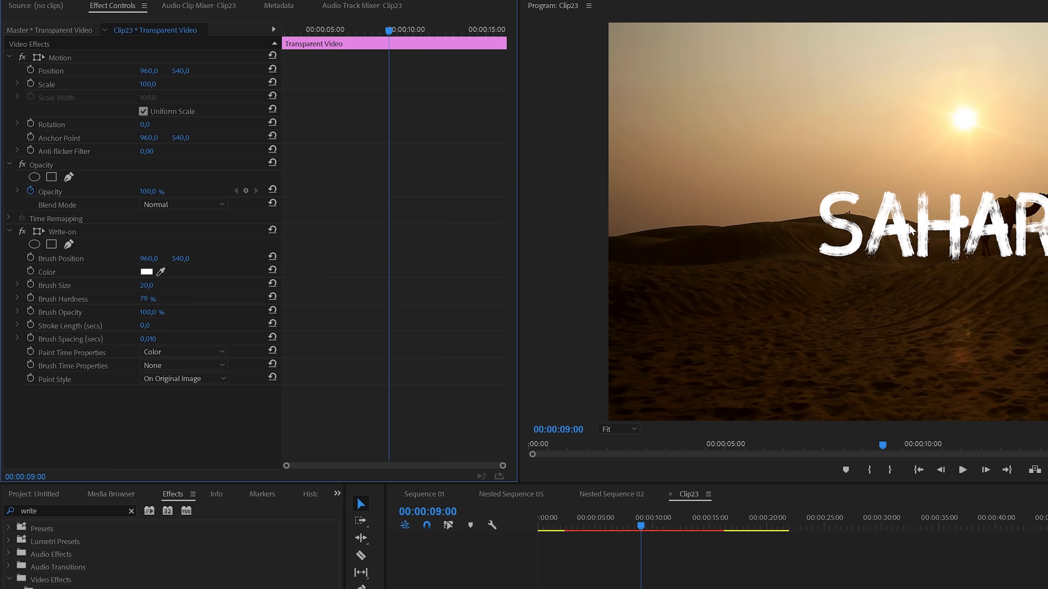
pyautogui.moveTo(158, 298); pyautogui.dragTo(159, 300)
pyautogui.click(151, 326)
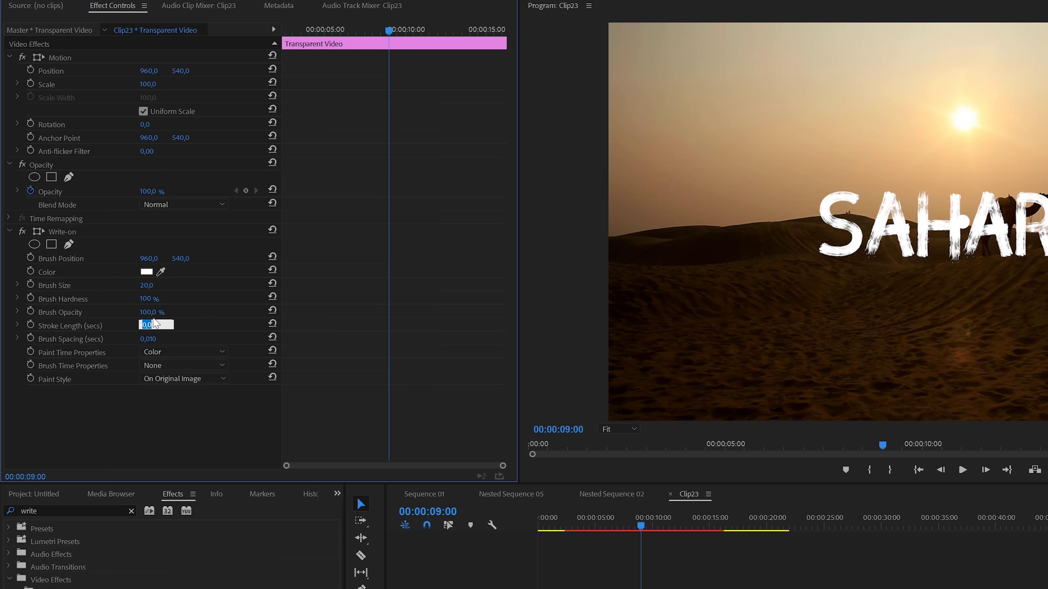
pyautogui.write('5')
pyautogui.press('Return')
# Move the Write-on brush position to the top of the S and reduce brush size to 18
pyautogui.click(618, 429)
pyautogui.click(619, 528)
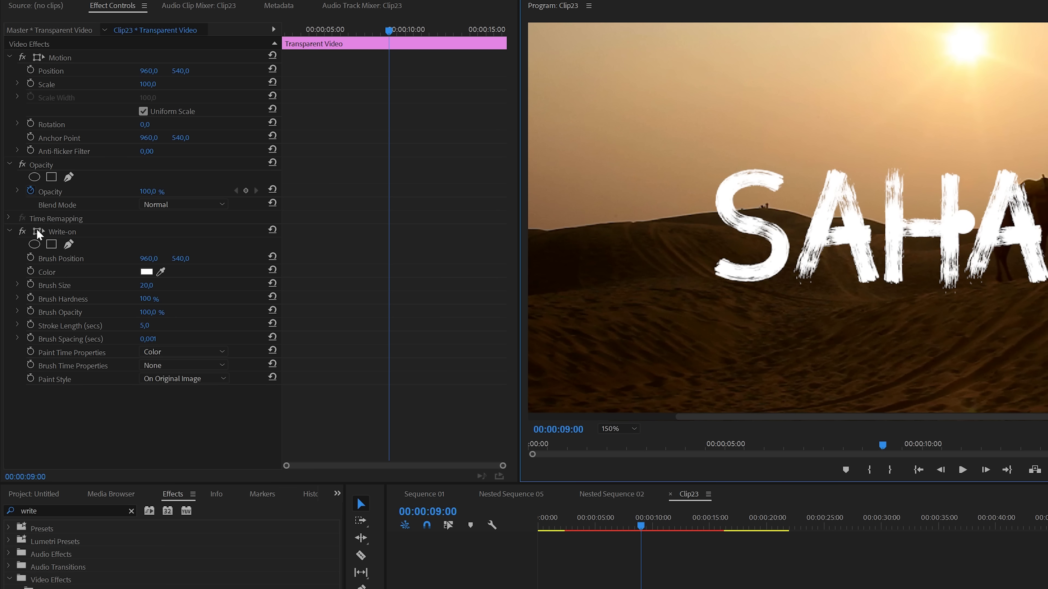
pyautogui.click(39, 232)
pyautogui.moveTo(964, 226); pyautogui.dragTo(776, 185)
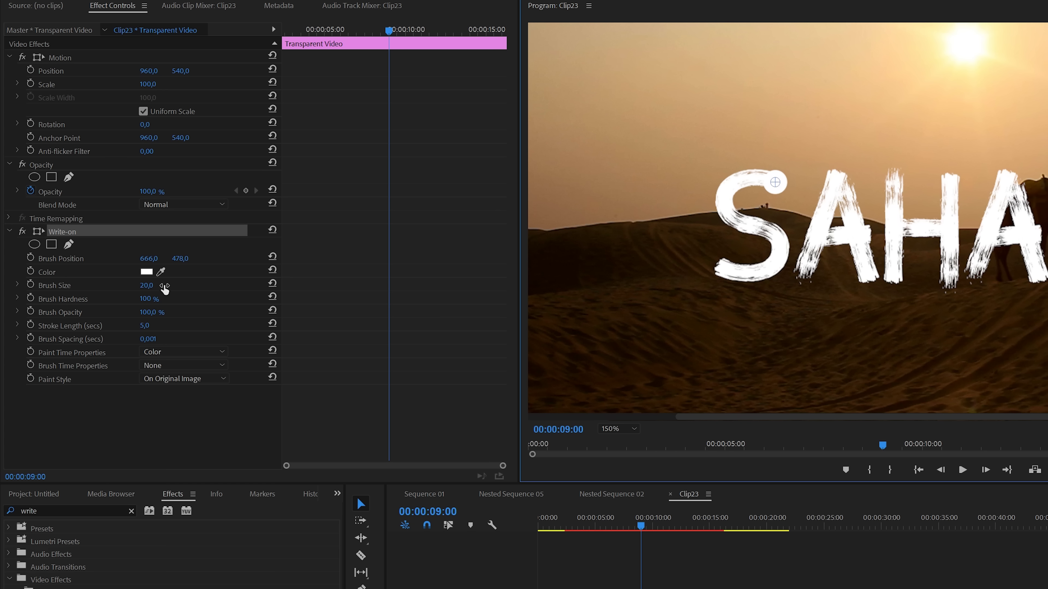
pyautogui.click(156, 286)
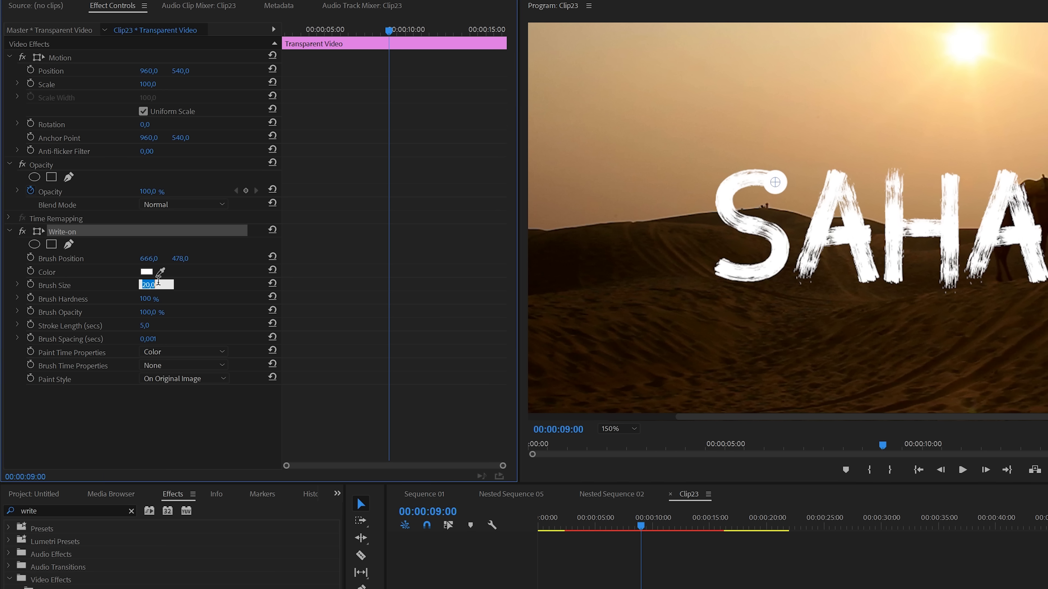
pyautogui.press('Return')
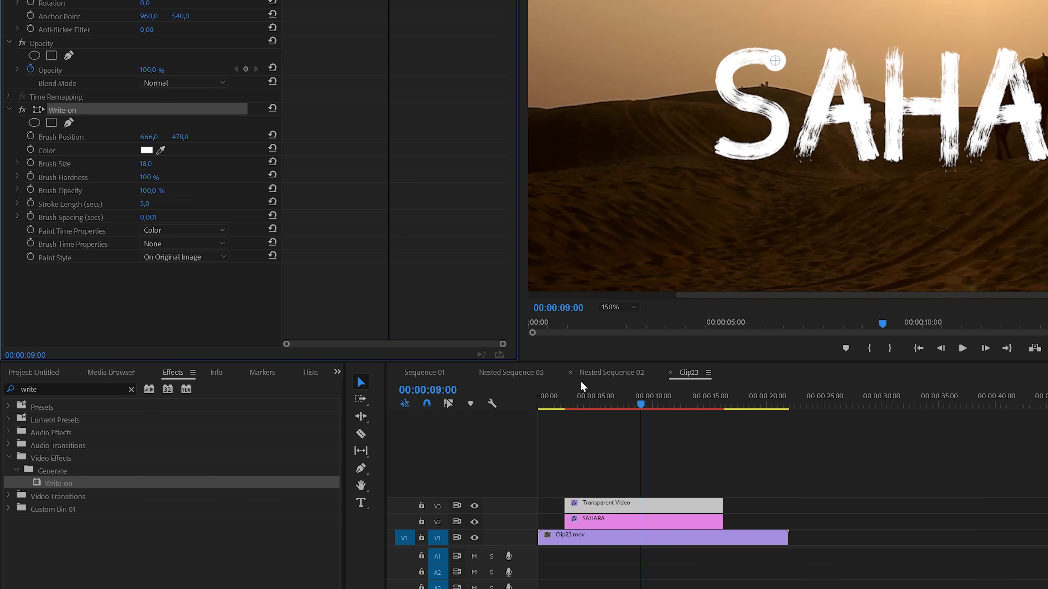
# Keyframe Brush Position from about 3 seconds along the top and down the curve of the S
pyautogui.moveTo(641, 397); pyautogui.dragTo(573, 398)
pyautogui.click(33, 136)
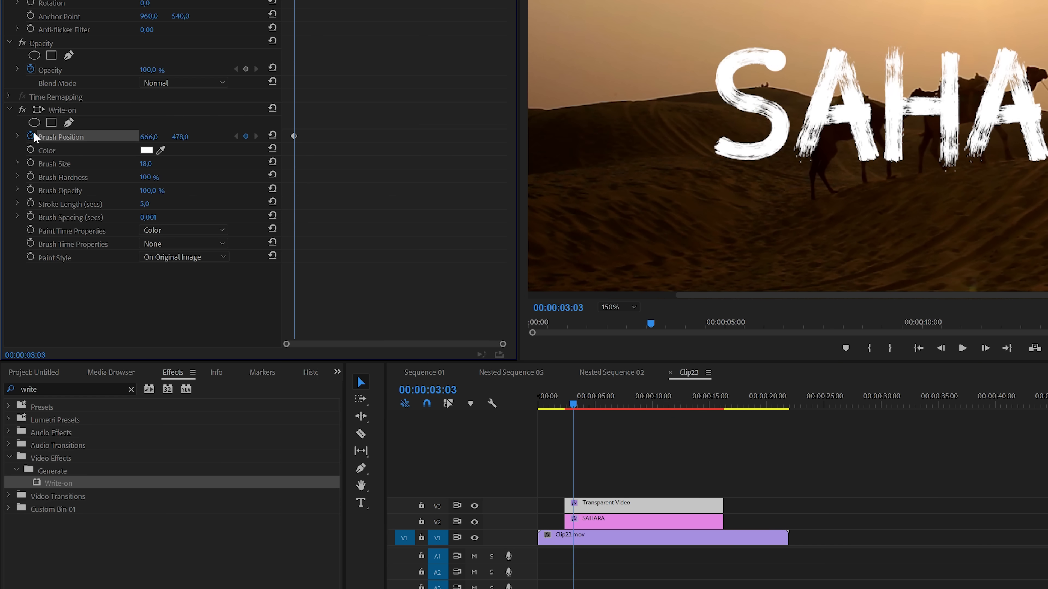
pyautogui.press('Right')
pyautogui.press('Right')
pyautogui.press('Right')
pyautogui.press('Right')
pyautogui.press('Right')
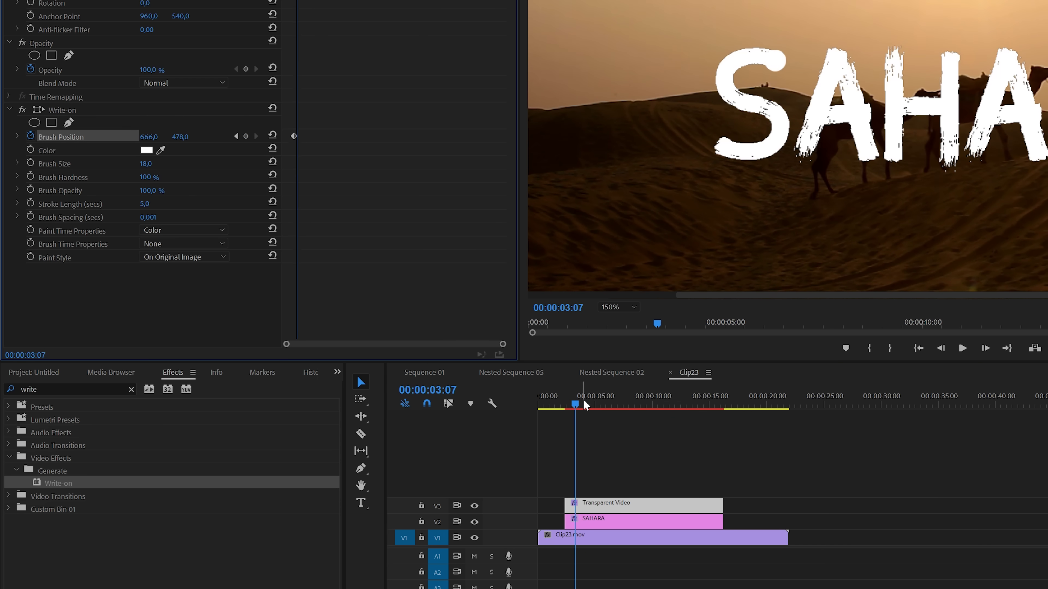
pyautogui.click(37, 114)
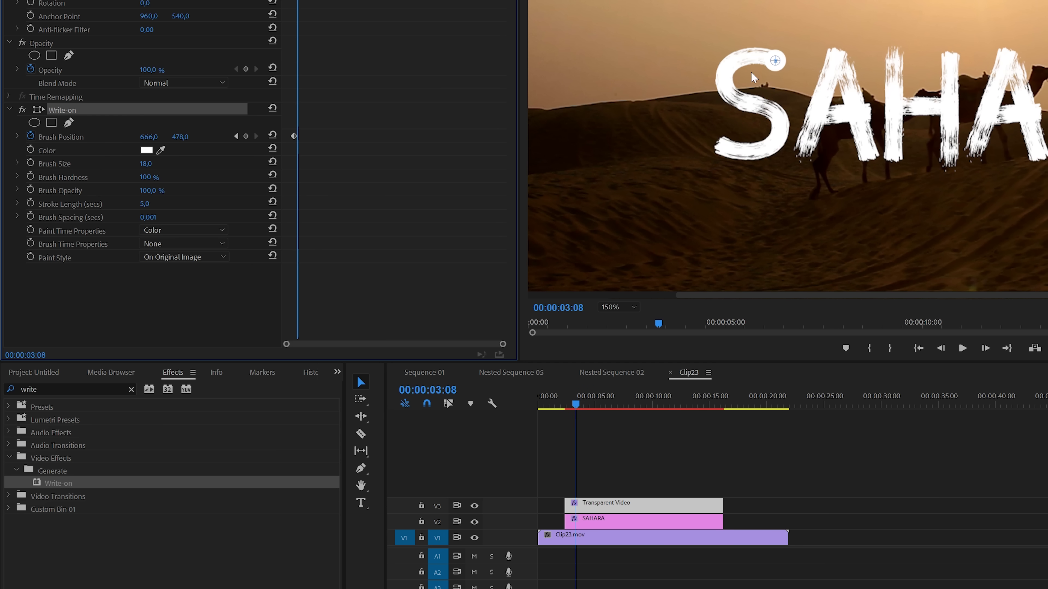
pyautogui.moveTo(775, 61); pyautogui.dragTo(738, 63)
pyautogui.press('Right')
pyautogui.press('Right')
pyautogui.press('Right')
pyautogui.press('Right')
pyautogui.press('Right')
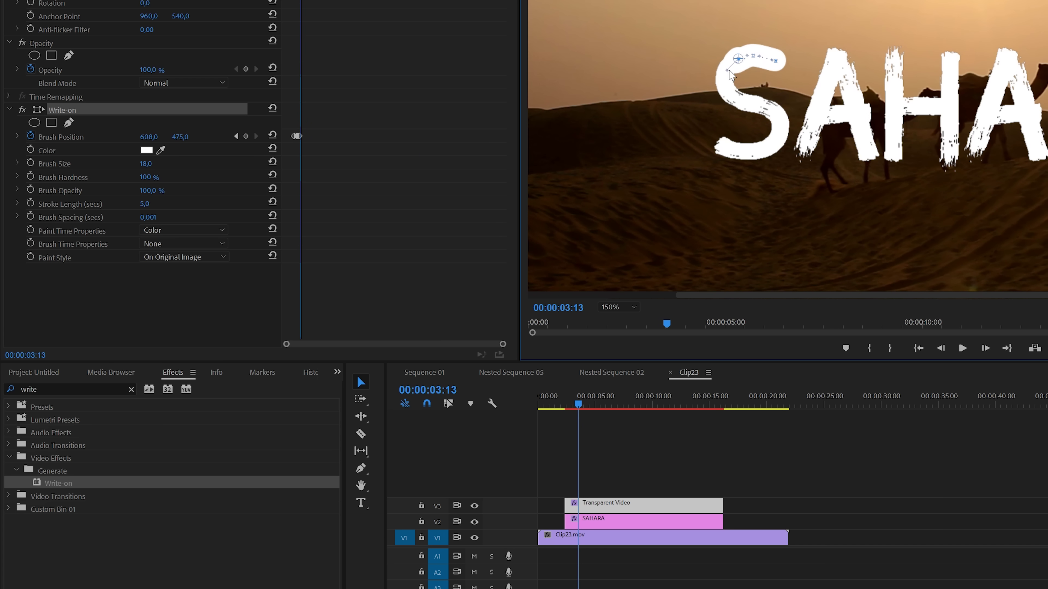
pyautogui.moveTo(737, 64); pyautogui.dragTo(728, 92)
# Continue the brush path around the S and up the A, then scrub to preview the strokes
pyautogui.press('Right')
pyautogui.press('Right')
pyautogui.press('Right')
pyautogui.press('Right')
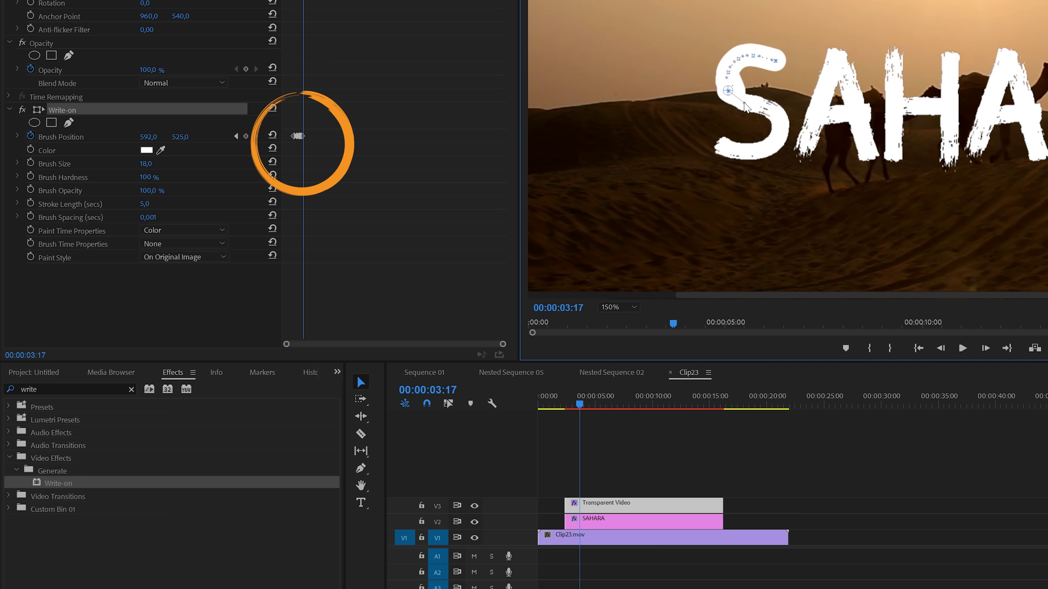
pyautogui.moveTo(733, 92)
pyautogui.mouseDown()
pyautogui.moveTo(770, 114)
pyautogui.moveTo(777, 131)
pyautogui.mouseUp()
pyautogui.press('Right')
pyautogui.press('Right')
pyautogui.press('Right')
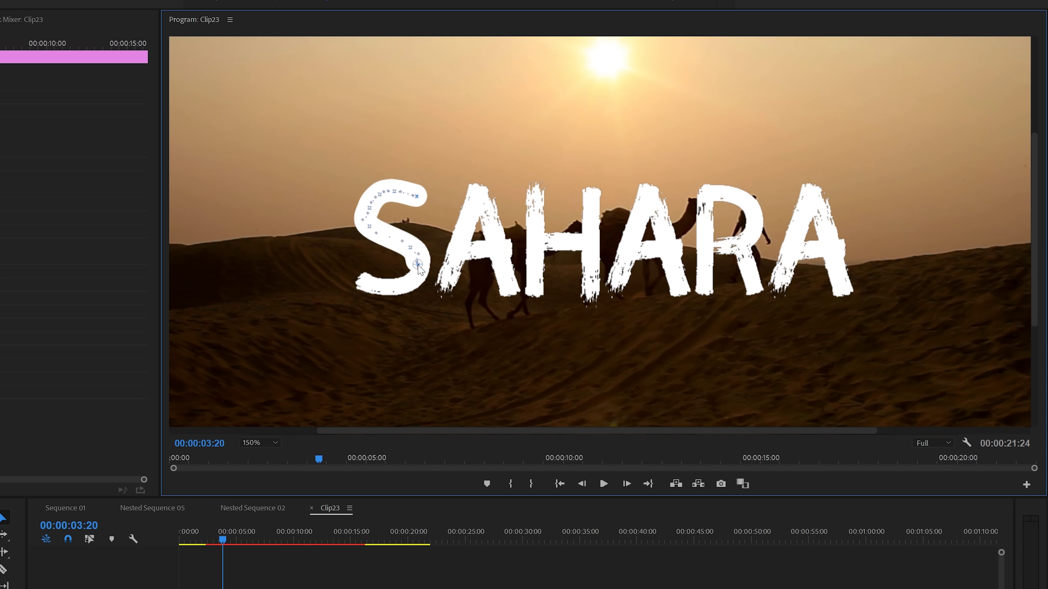
pyautogui.moveTo(418, 268)
pyautogui.mouseDown()
pyautogui.moveTo(351, 293)
pyautogui.moveTo(437, 314)
pyautogui.moveTo(478, 190)
pyautogui.moveTo(503, 206)
pyautogui.moveTo(537, 289)
pyautogui.moveTo(577, 243)
pyautogui.moveTo(589, 173)
pyautogui.moveTo(666, 242)
pyautogui.moveTo(668, 174)
pyautogui.moveTo(710, 194)
pyautogui.moveTo(754, 264)
pyautogui.moveTo(803, 219)
pyautogui.moveTo(837, 264)
pyautogui.moveTo(831, 236)
pyautogui.mouseUp()
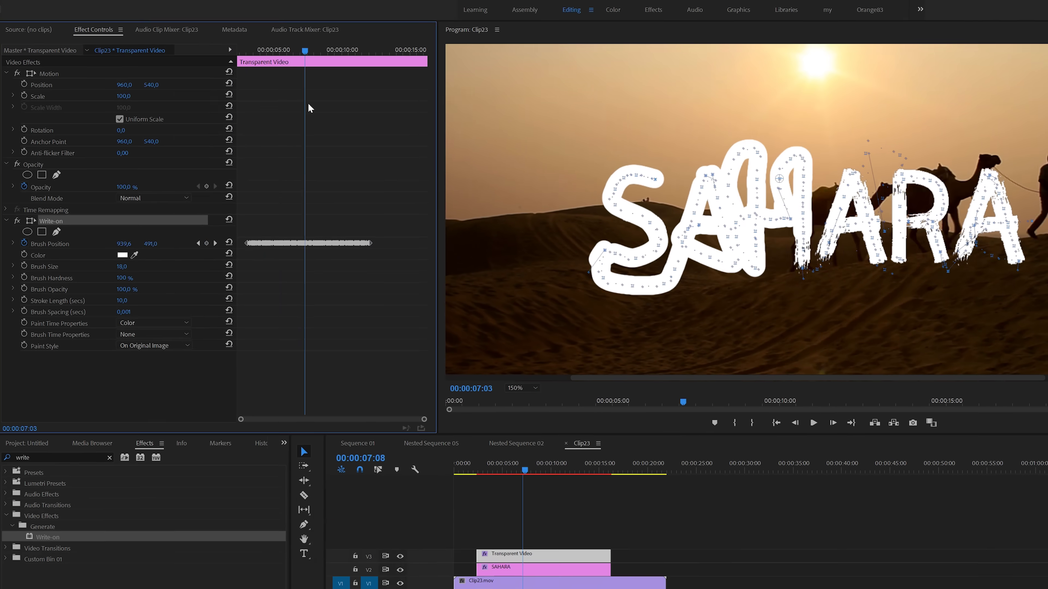
pyautogui.moveTo(44, 105); pyautogui.dragTo(155, 136)
pyautogui.moveTo(404, 130)
pyautogui.mouseDown()
pyautogui.moveTo(423, 137)
pyautogui.moveTo(240, 163)
pyautogui.mouseUp()
# Apply the Track Matte Key effect to the SAHARA clip
pyautogui.click(111, 457)
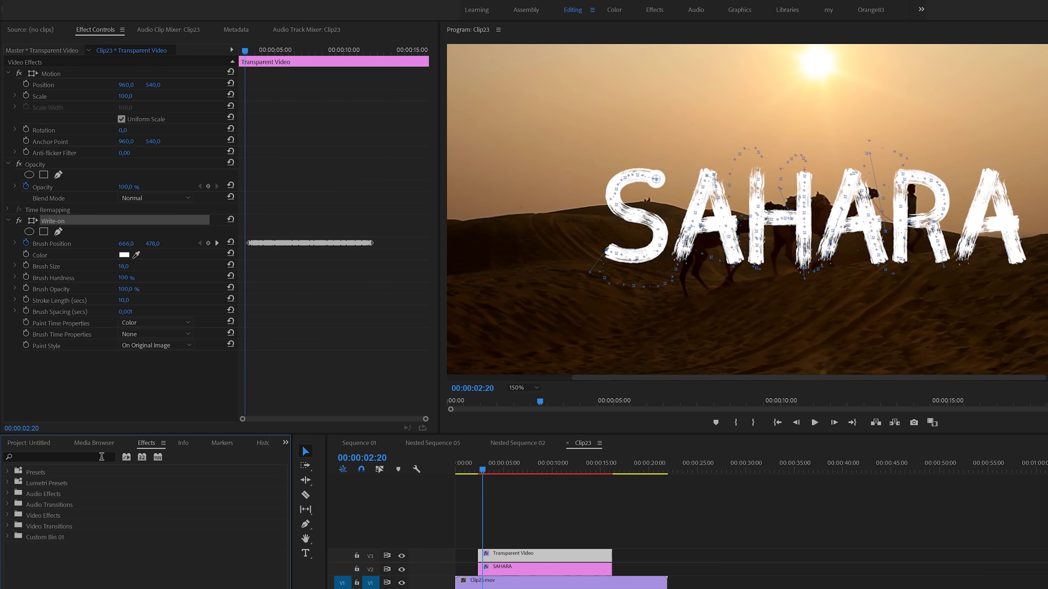
pyautogui.click(86, 456)
pyautogui.write('track')
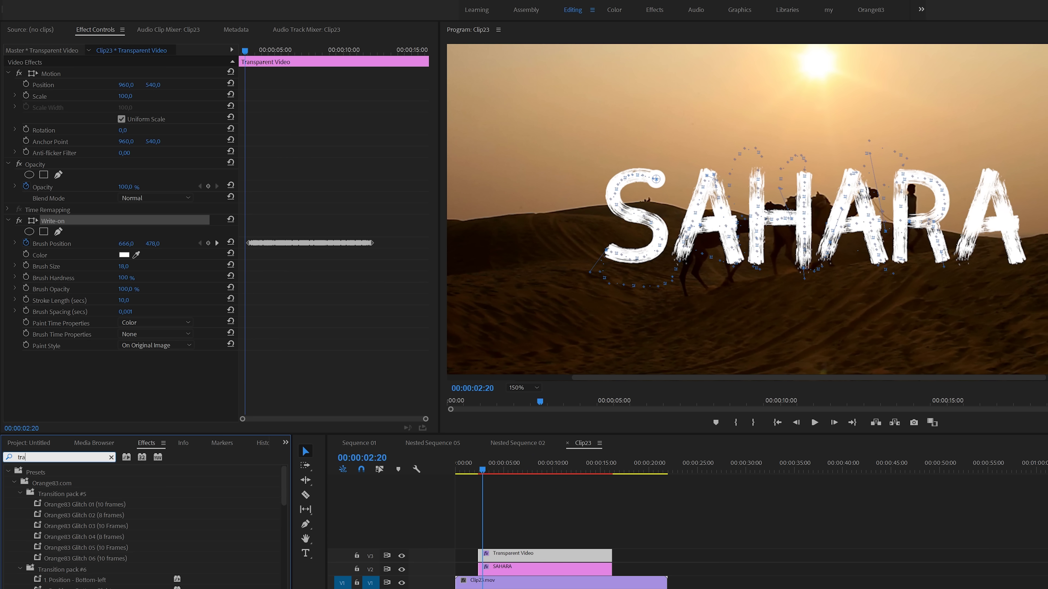
pyautogui.click(75, 537)
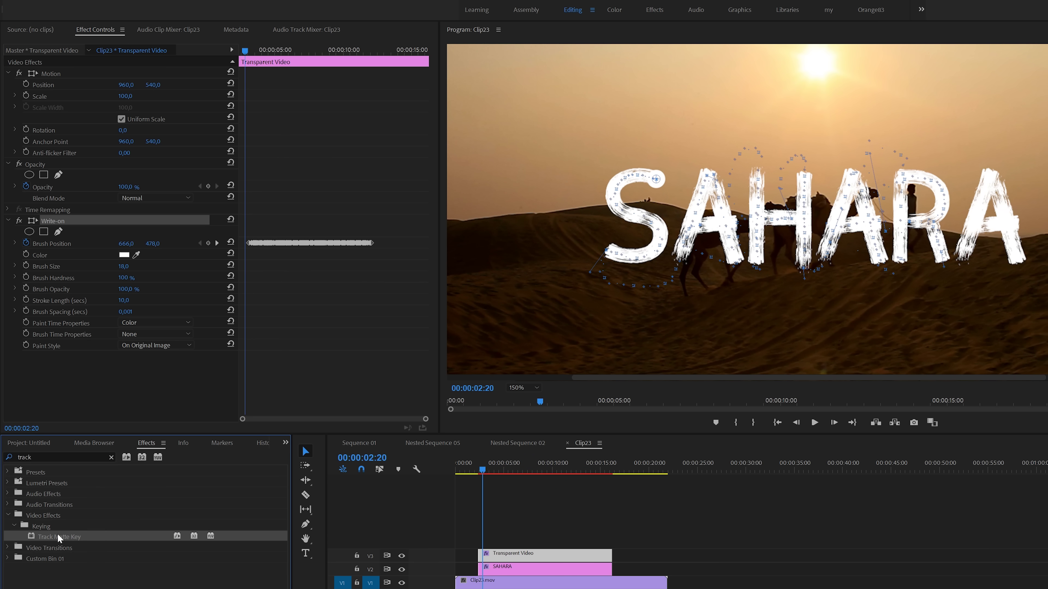
pyautogui.moveTo(59, 538); pyautogui.dragTo(501, 574)
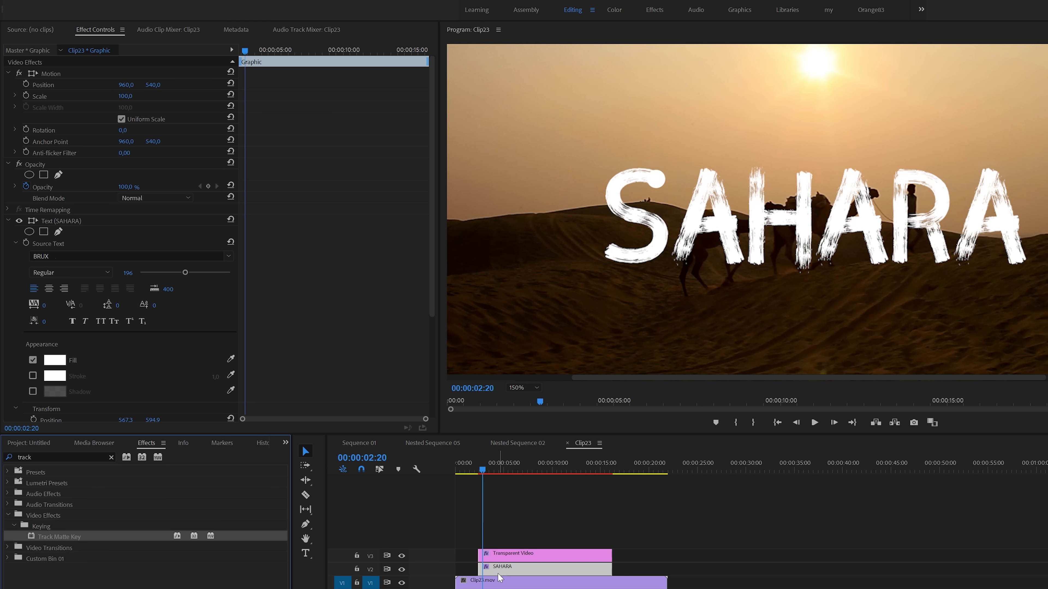
# Set the Track Matte Key's matte to Video 3 and preview the written-on title
pyautogui.click(112, 457)
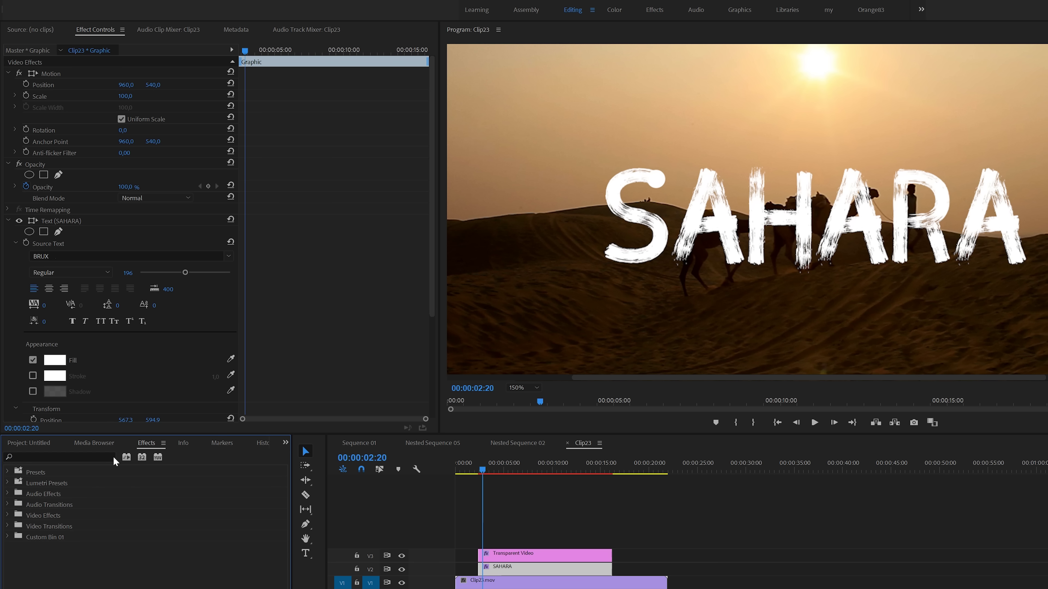
pyautogui.moveTo(432, 289); pyautogui.dragTo(431, 388)
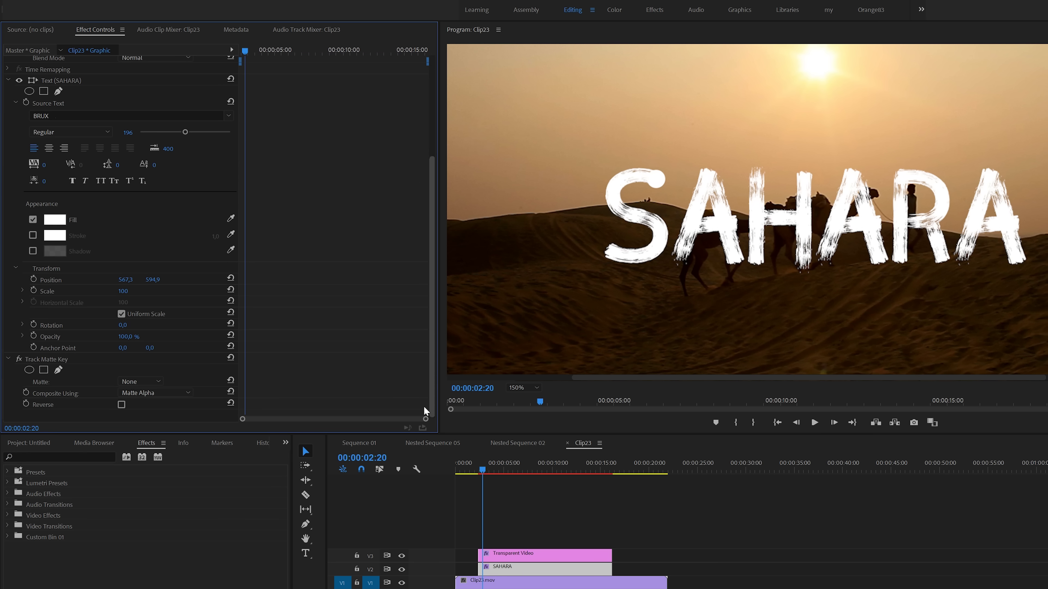
pyautogui.click(141, 383)
pyautogui.click(141, 406)
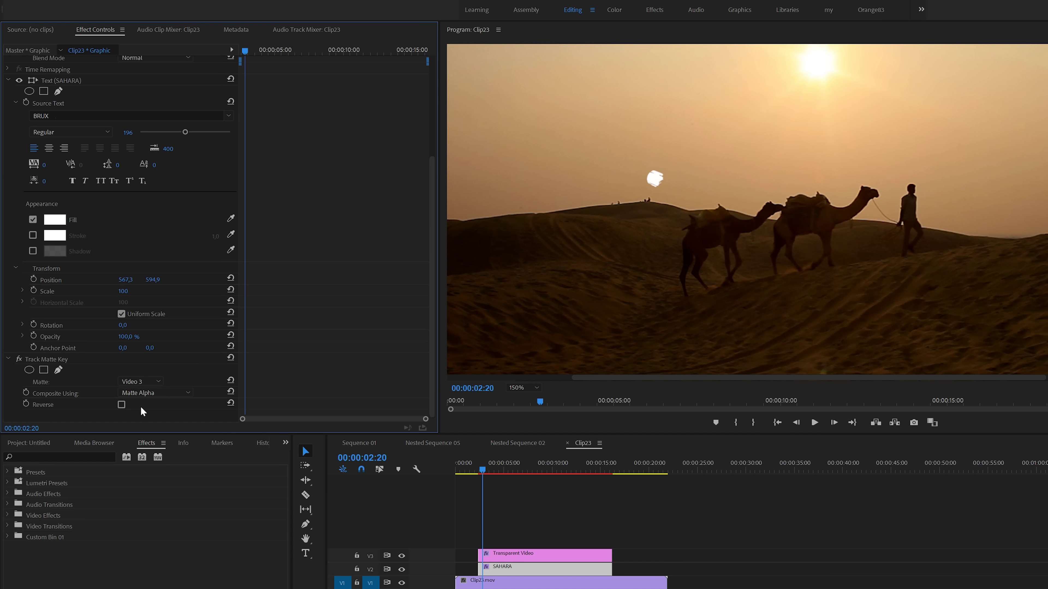
pyautogui.moveTo(481, 470); pyautogui.dragTo(575, 475)
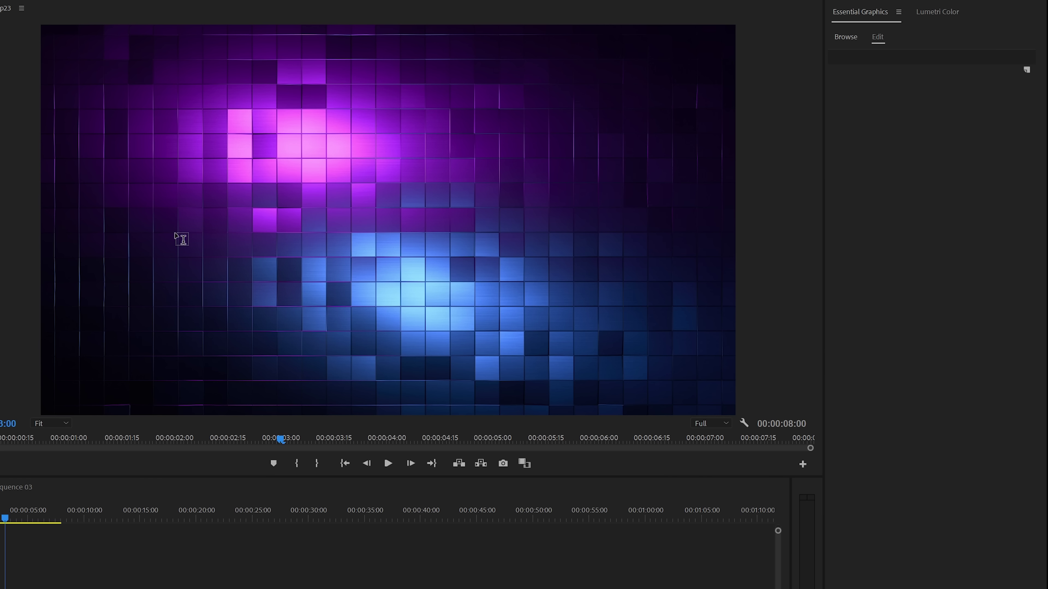
# Type a NEON title, centre it vertically and give it a hot pink E10099 fill
pyautogui.click(175, 234)
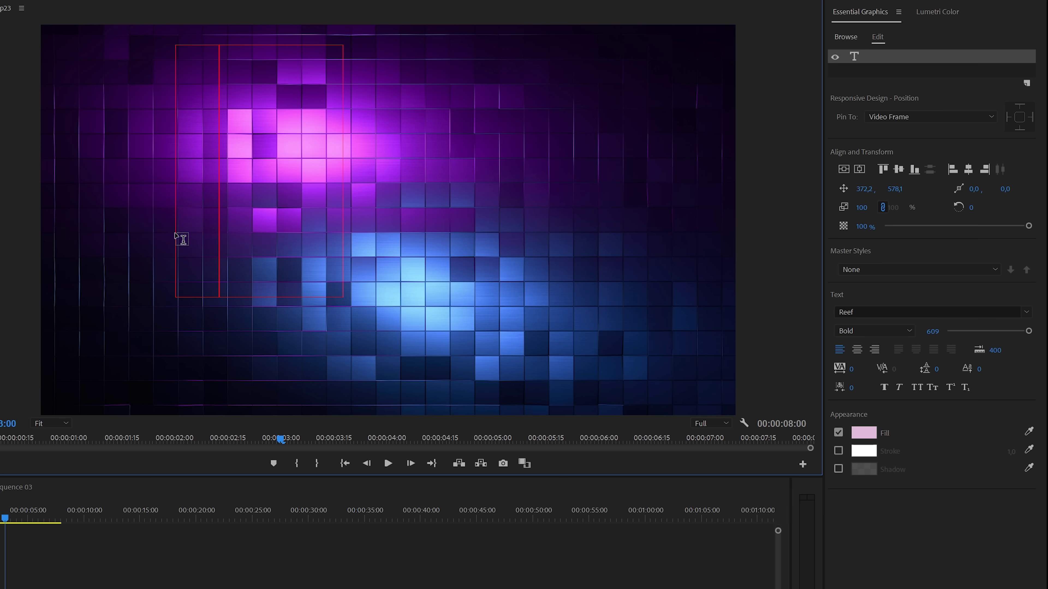
pyautogui.write('NEON')
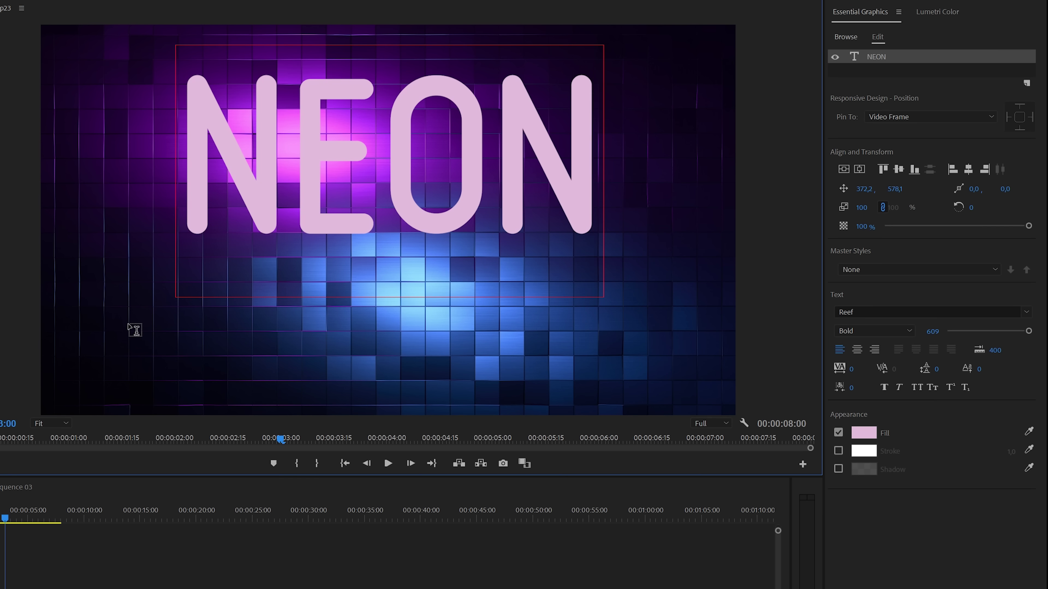
pyautogui.click(867, 310)
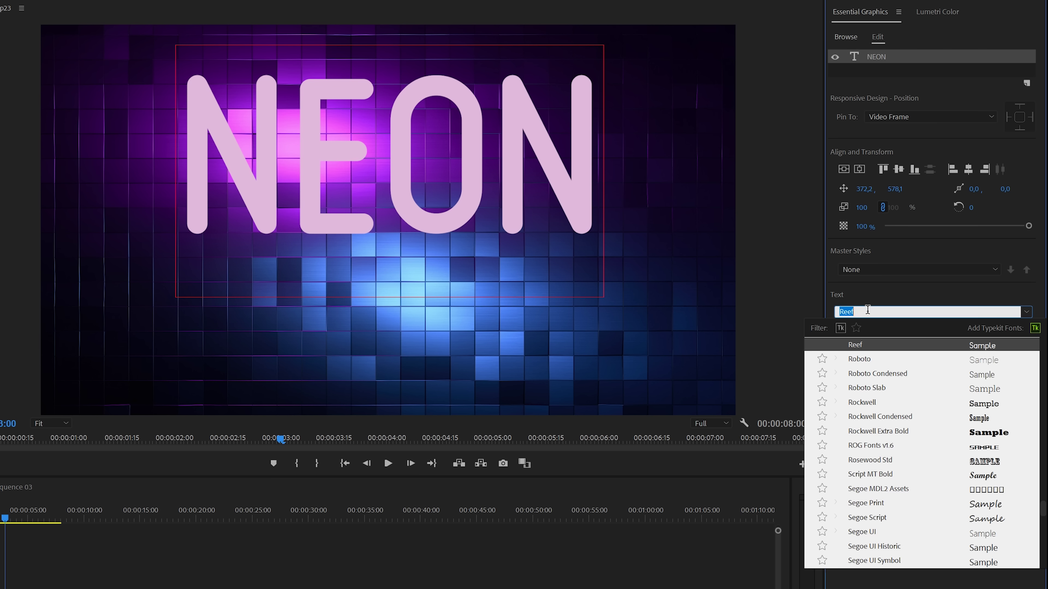
pyautogui.click(843, 169)
pyautogui.click(866, 432)
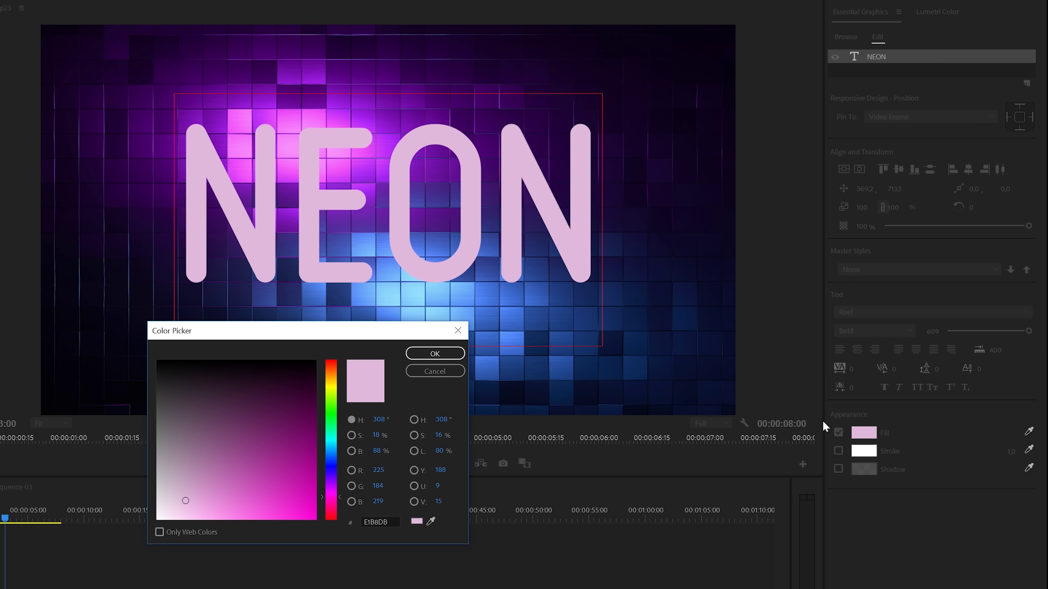
pyautogui.moveTo(272, 488); pyautogui.dragTo(337, 500)
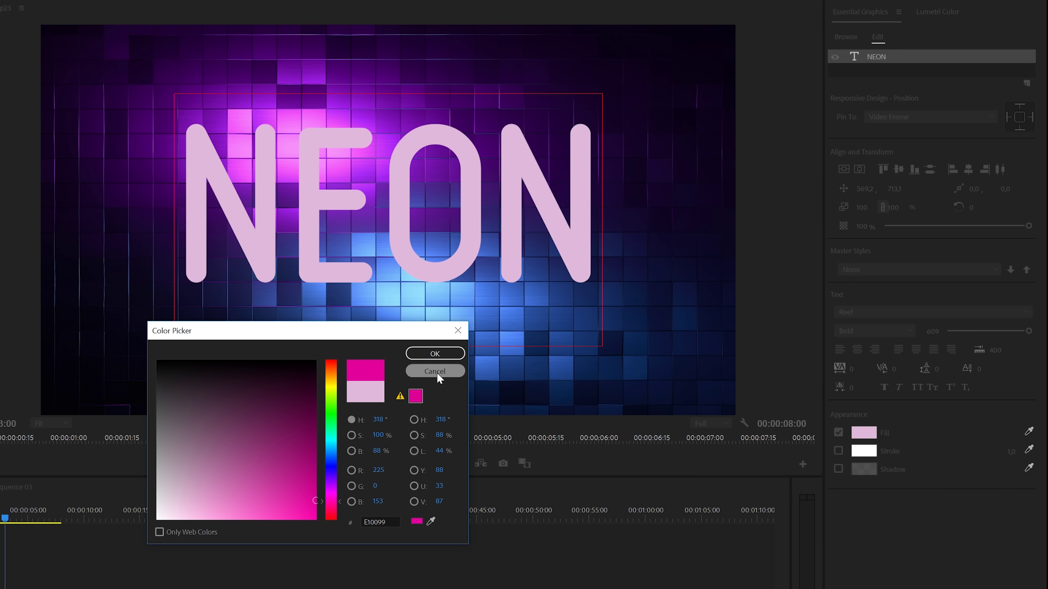
pyautogui.click(439, 354)
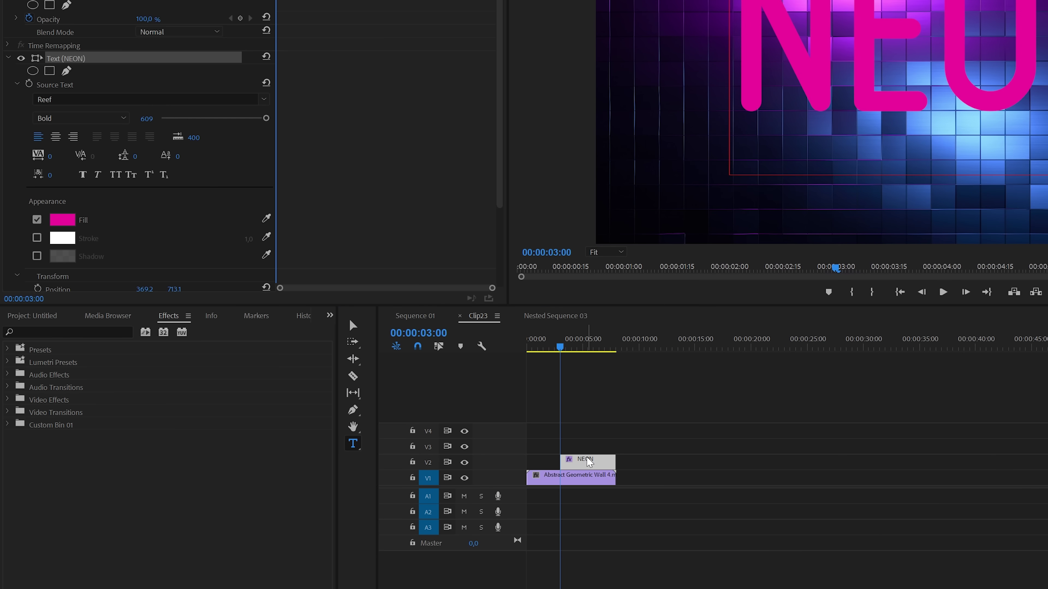
# Duplicate the NEON clip onto V3 and V4 and apply Gaussian Blur to the V4 copy
pyautogui.moveTo(589, 462); pyautogui.dragTo(597, 436)
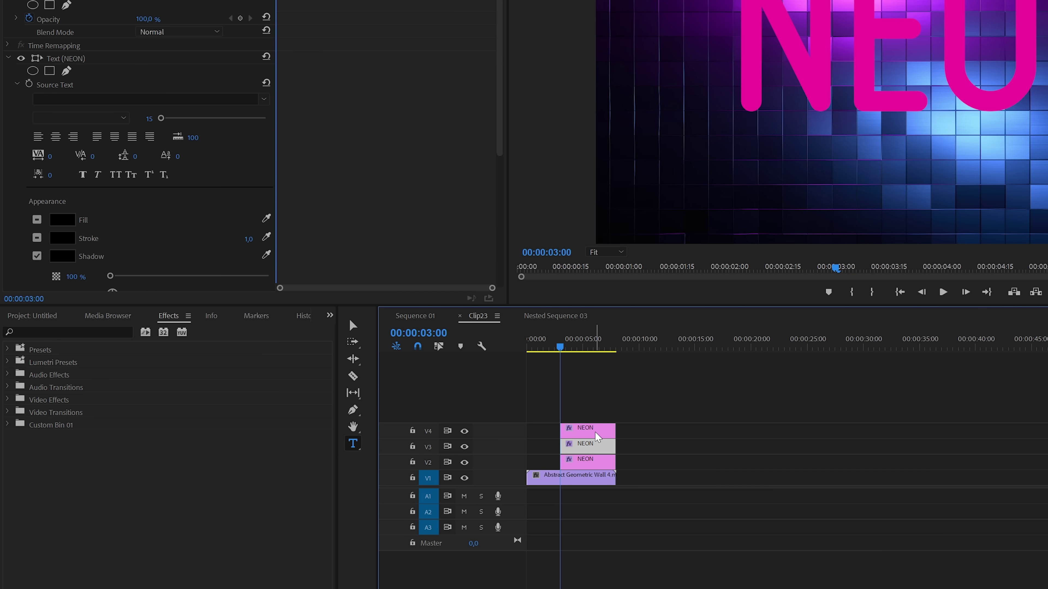
pyautogui.click(77, 333)
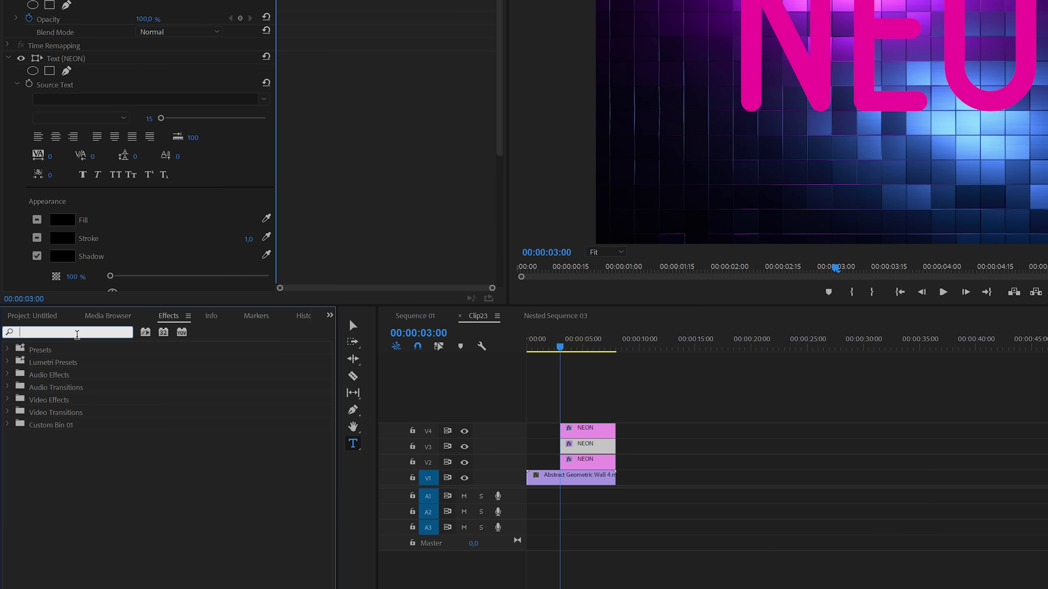
pyautogui.write('gaus')
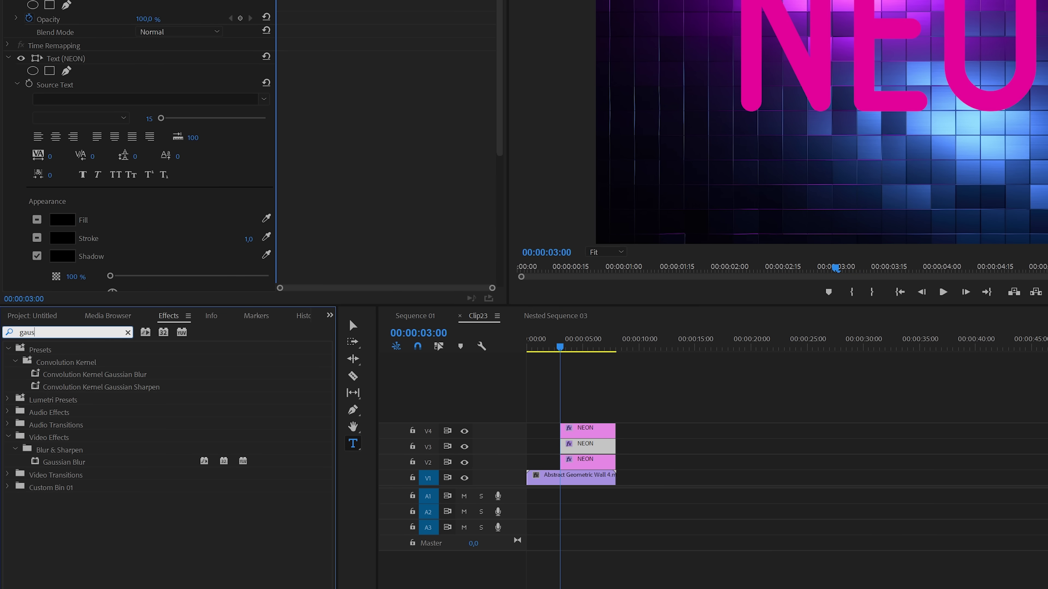
pyautogui.click(55, 464)
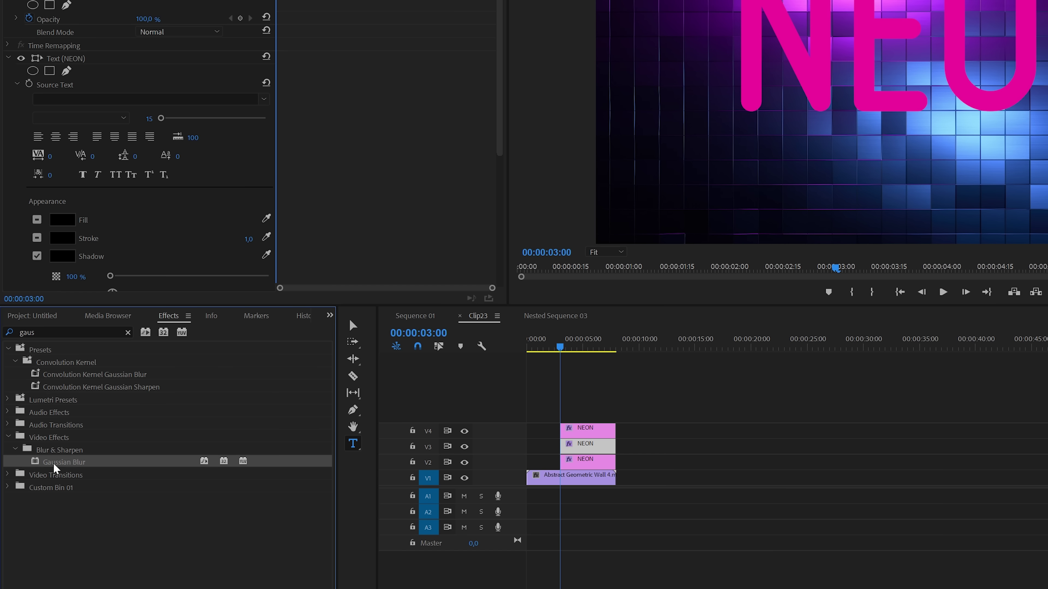
pyautogui.moveTo(71, 465); pyautogui.dragTo(589, 433)
# Apply Camera Blur to the middle NEON copy on V3
pyautogui.click(78, 332)
pyautogui.write('c')
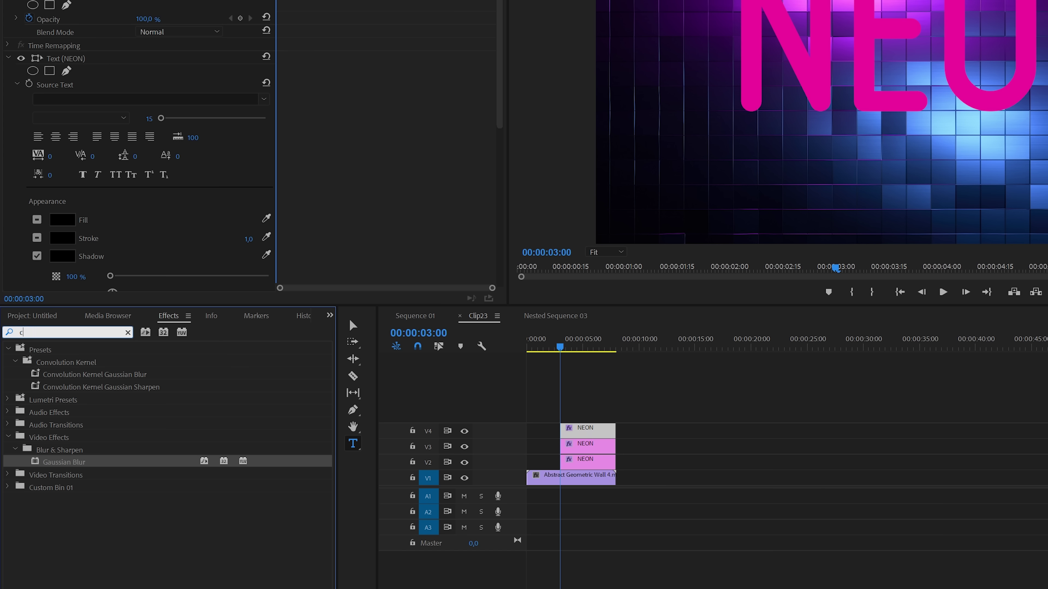
pyautogui.write('amera blu')
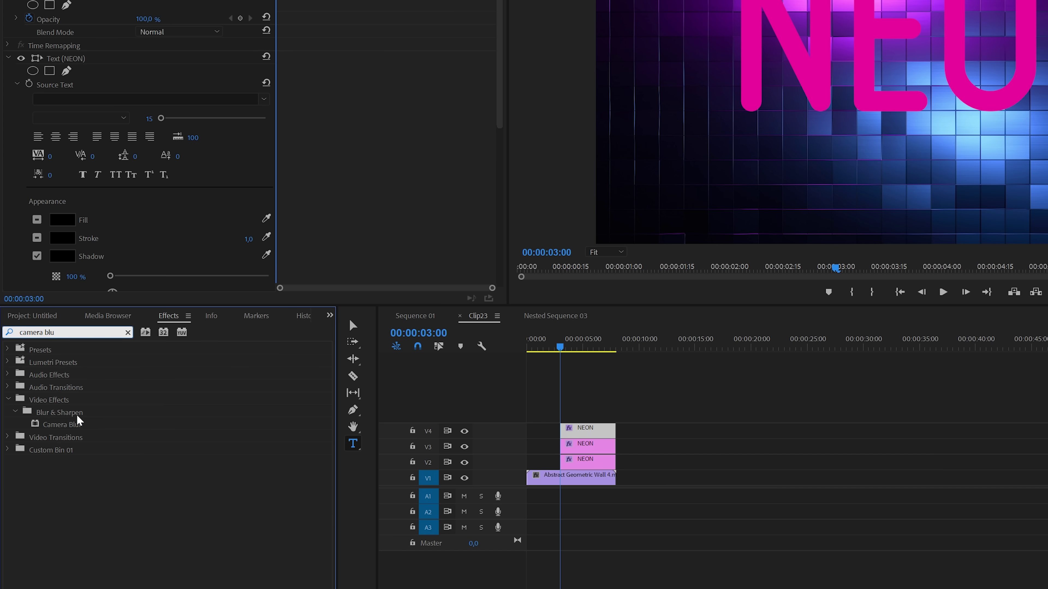
pyautogui.click(74, 427)
pyautogui.moveTo(554, 440); pyautogui.dragTo(605, 453)
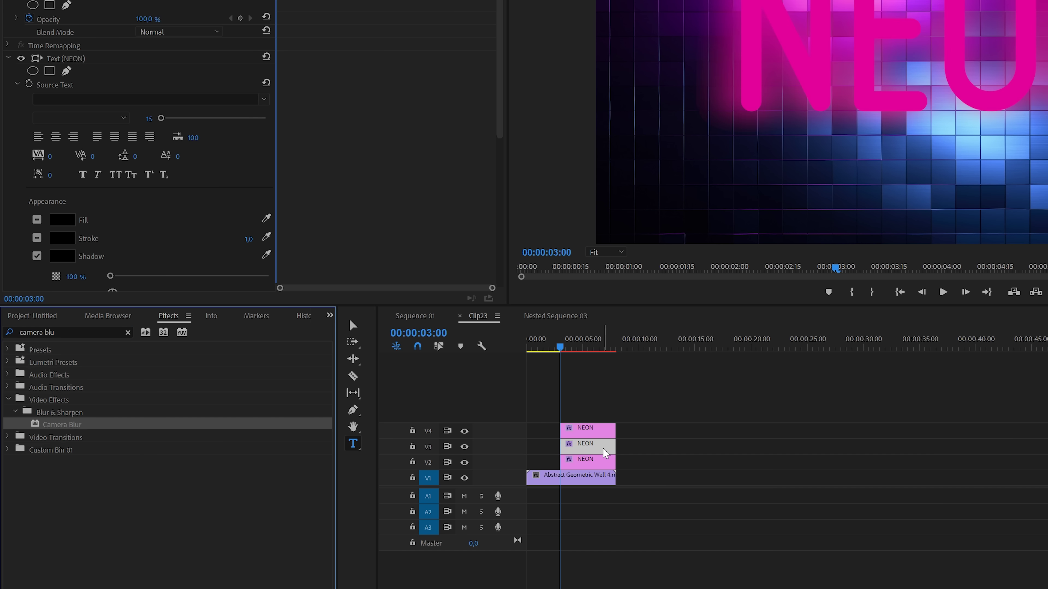
pyautogui.click(594, 450)
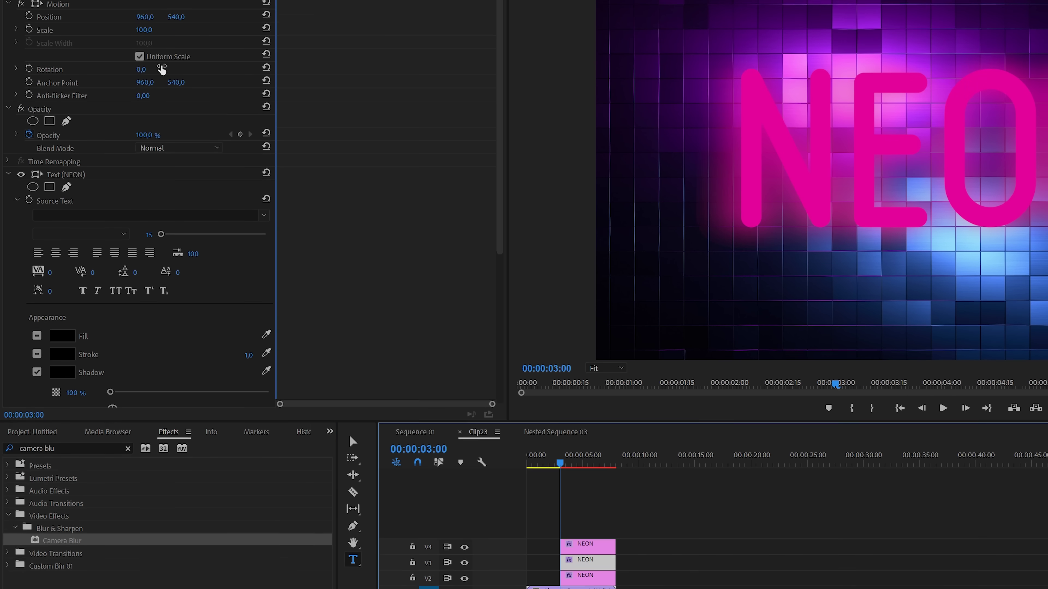
# Set the middle NEON copy's Camera Blur to 100 percent
pyautogui.click(151, 134)
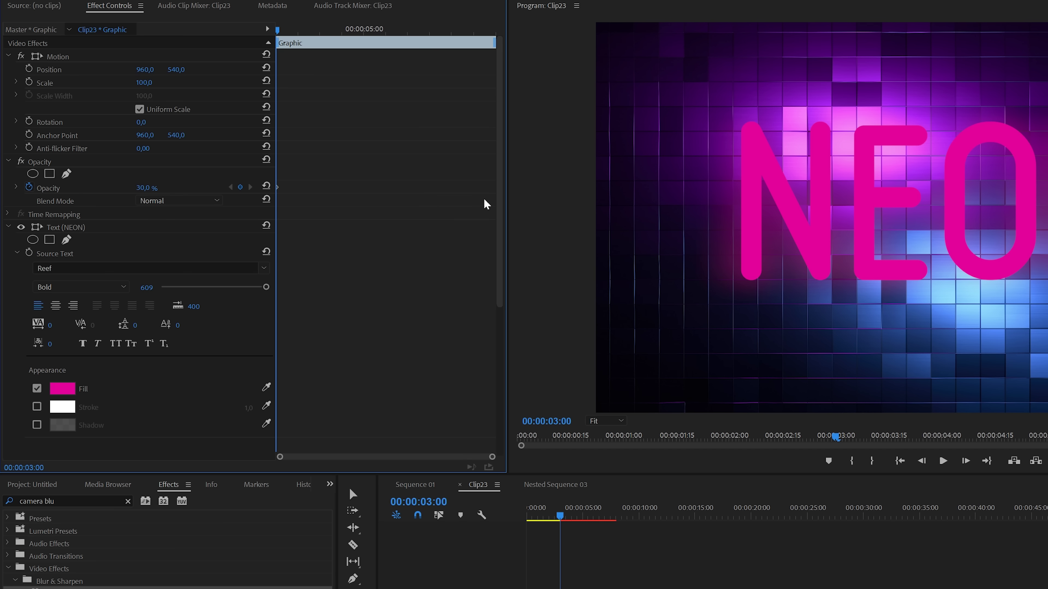
pyautogui.scroll(-5, 483, 204)
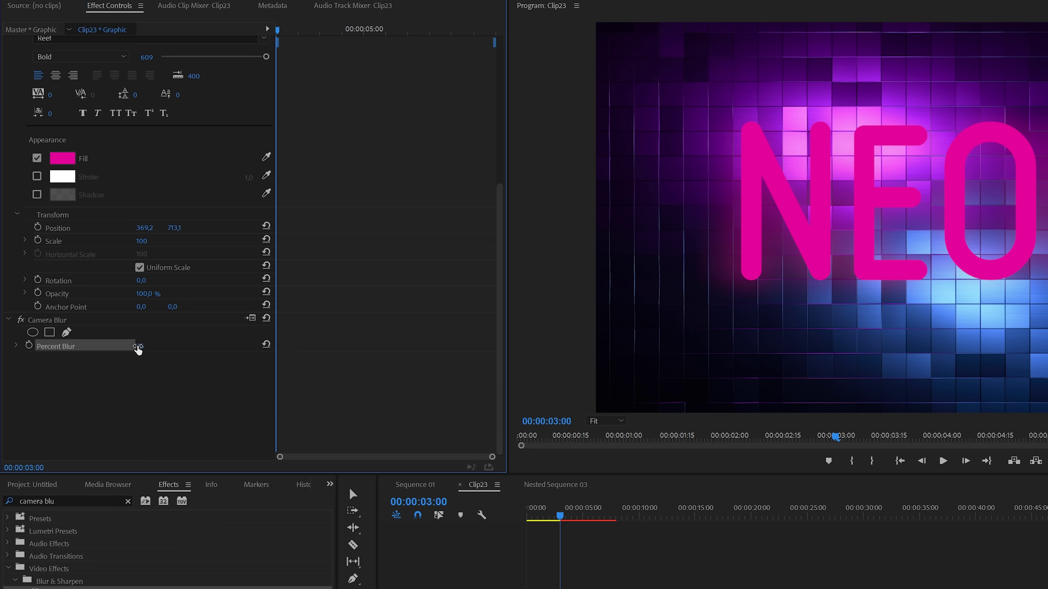
pyautogui.click(152, 342)
pyautogui.write('100')
pyautogui.press('Return')
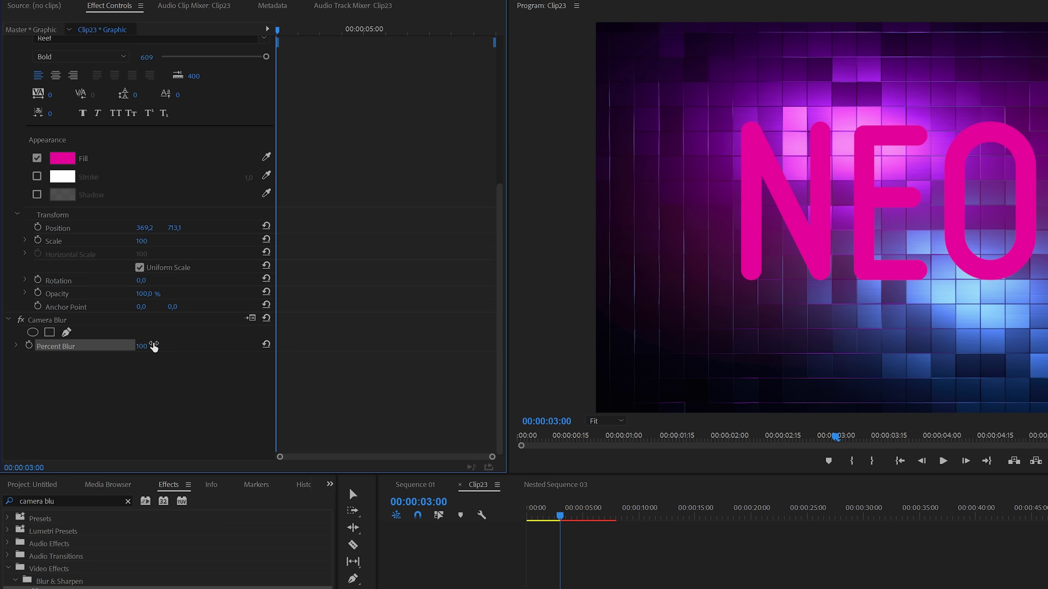
# Raise the top NEON copy's Gaussian Blurriness to 59 for a glow
pyautogui.click(569, 525)
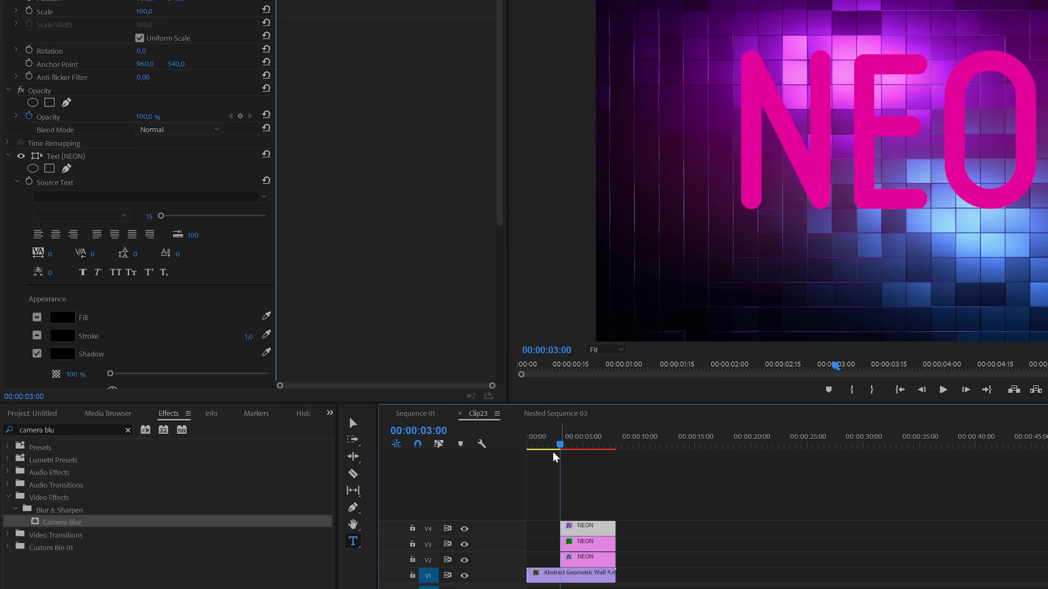
pyautogui.scroll(-5, 502, 264)
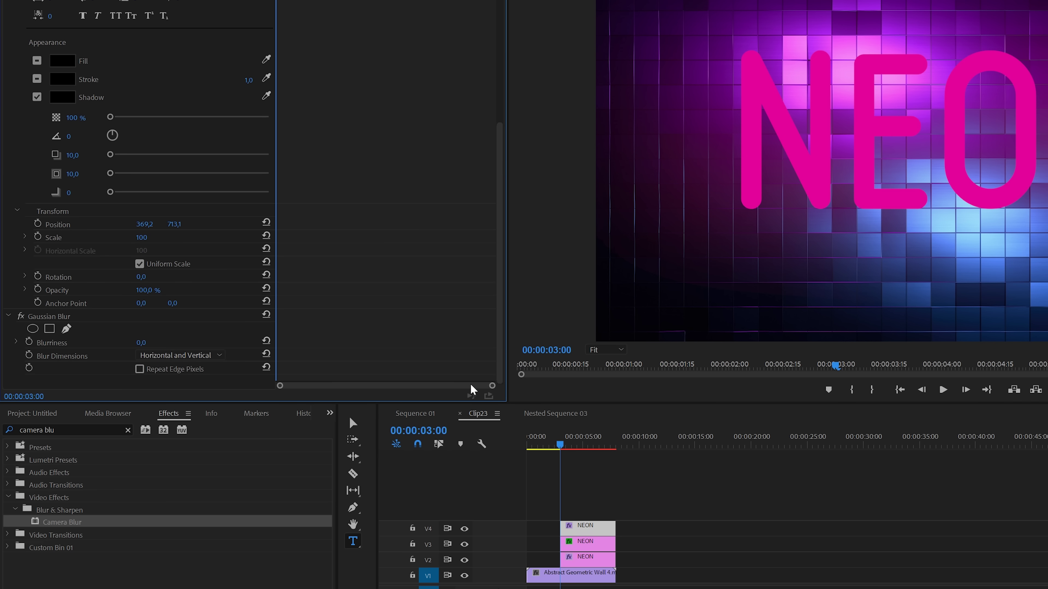
pyautogui.moveTo(141, 342)
pyautogui.mouseDown()
pyautogui.moveTo(185, 342)
pyautogui.moveTo(155, 342)
pyautogui.mouseUp()
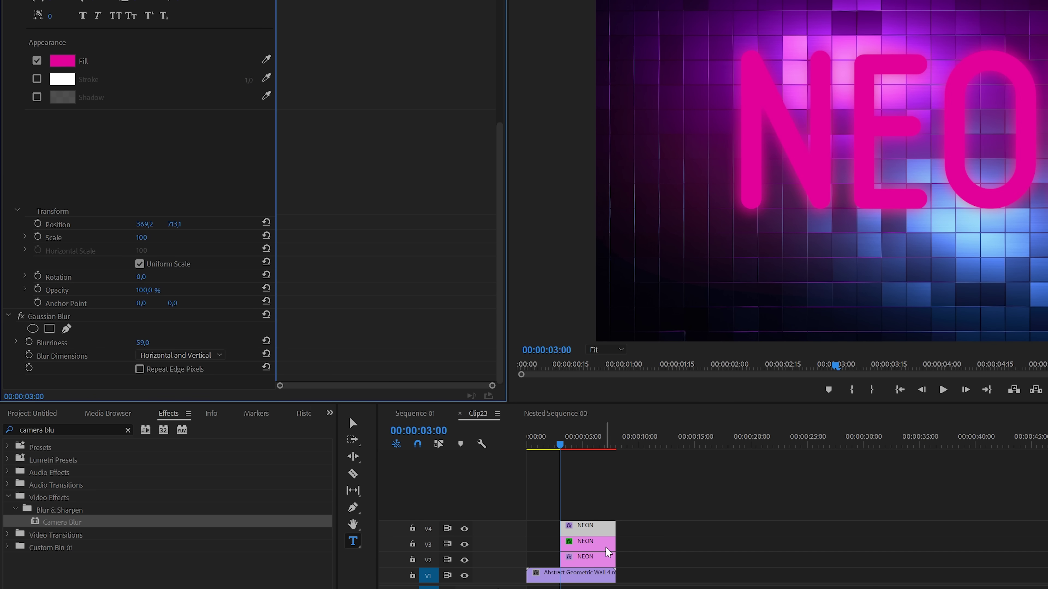
pyautogui.click(606, 559)
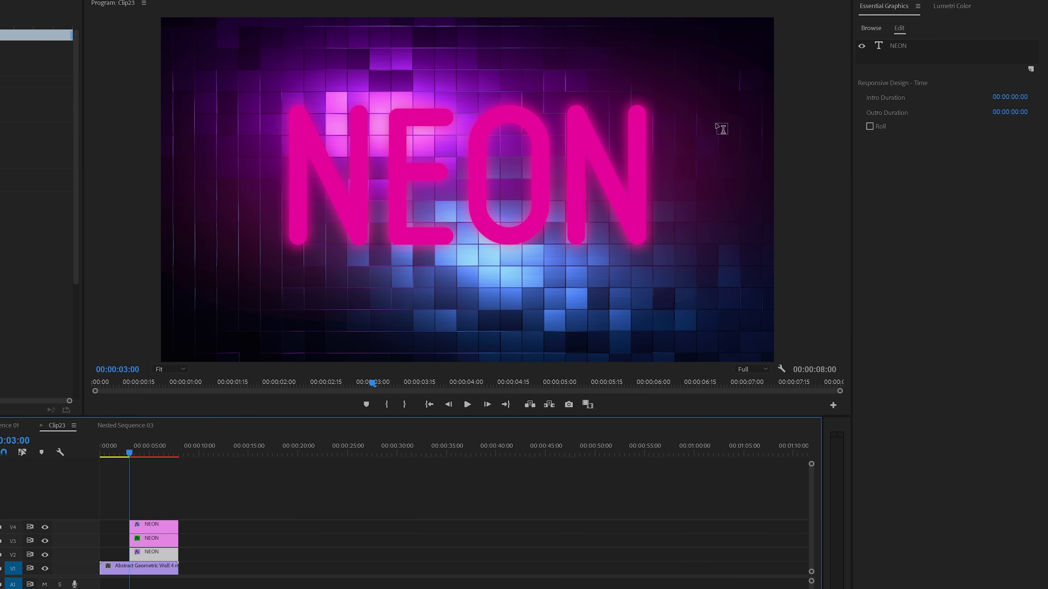
# Change the V2 NEON copy's fill to light pink, then adjust it to a saturated pink E34CB2
pyautogui.click(898, 46)
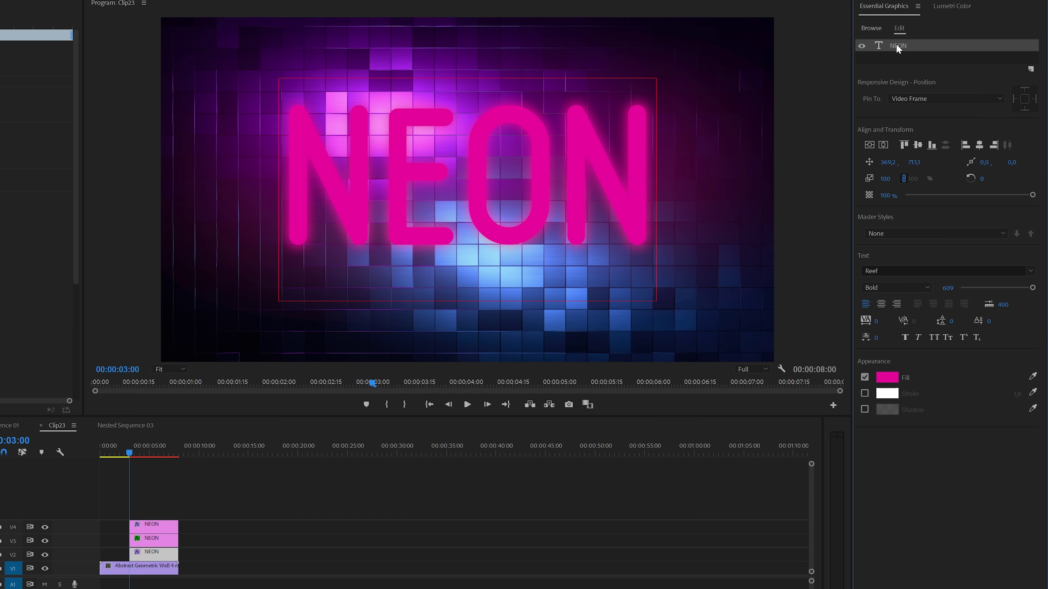
pyautogui.click(887, 377)
pyautogui.moveTo(403, 437); pyautogui.dragTo(307, 435)
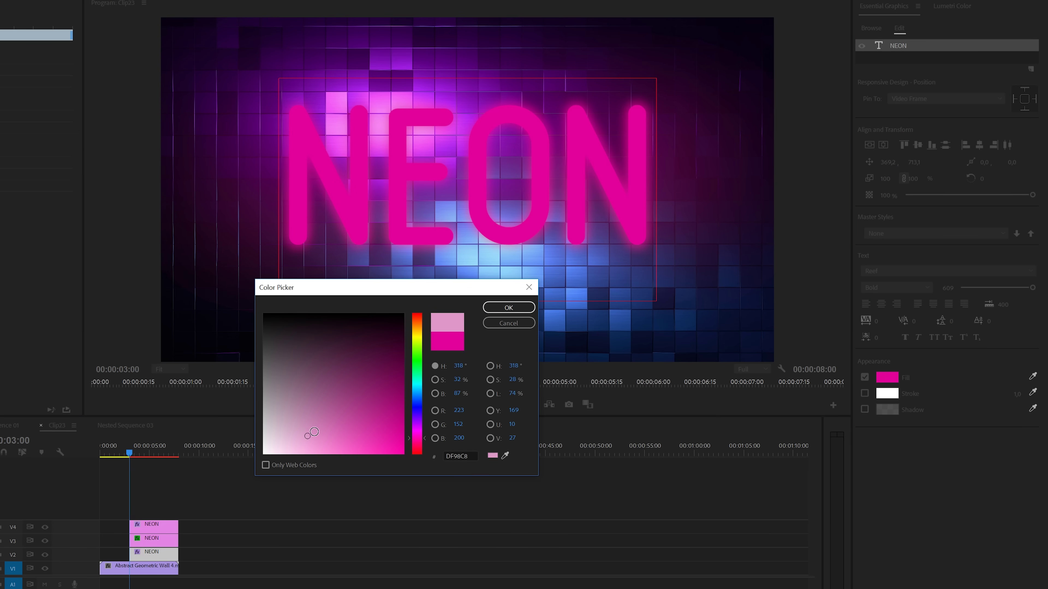
pyautogui.click(508, 307)
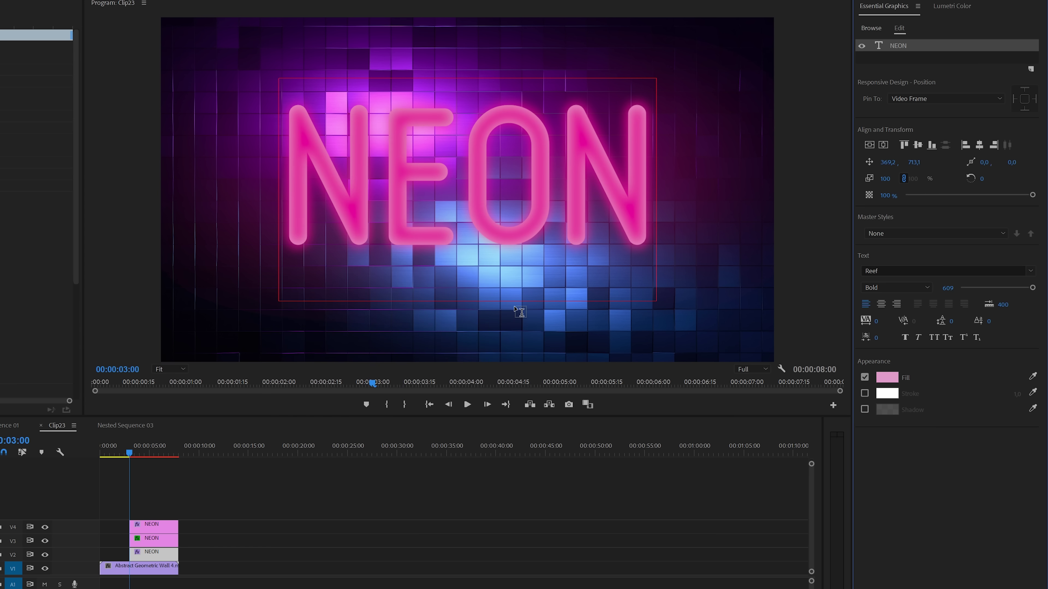
pyautogui.click(887, 377)
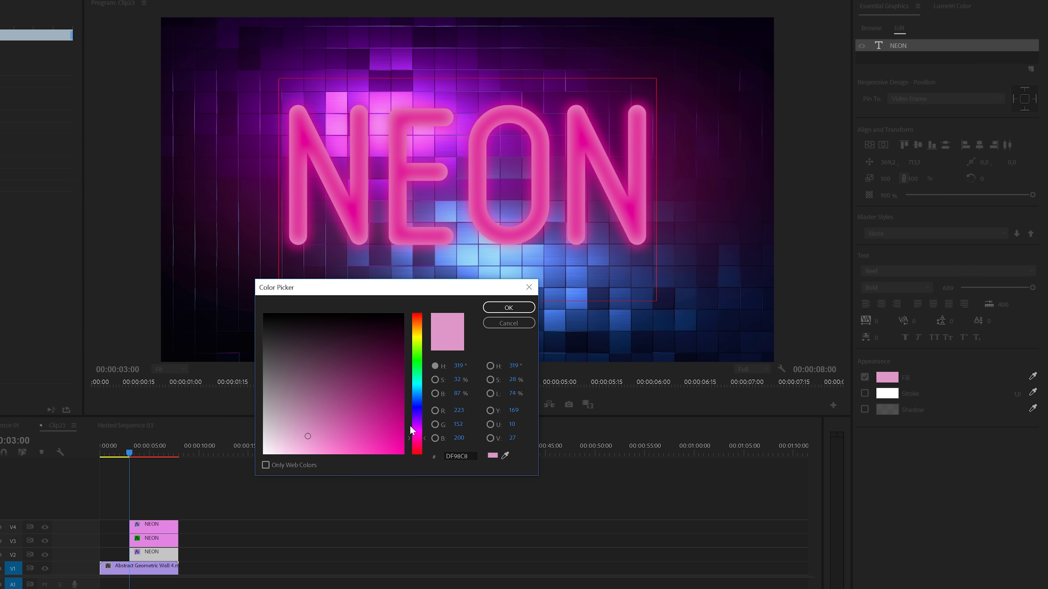
pyautogui.moveTo(320, 436); pyautogui.dragTo(354, 438)
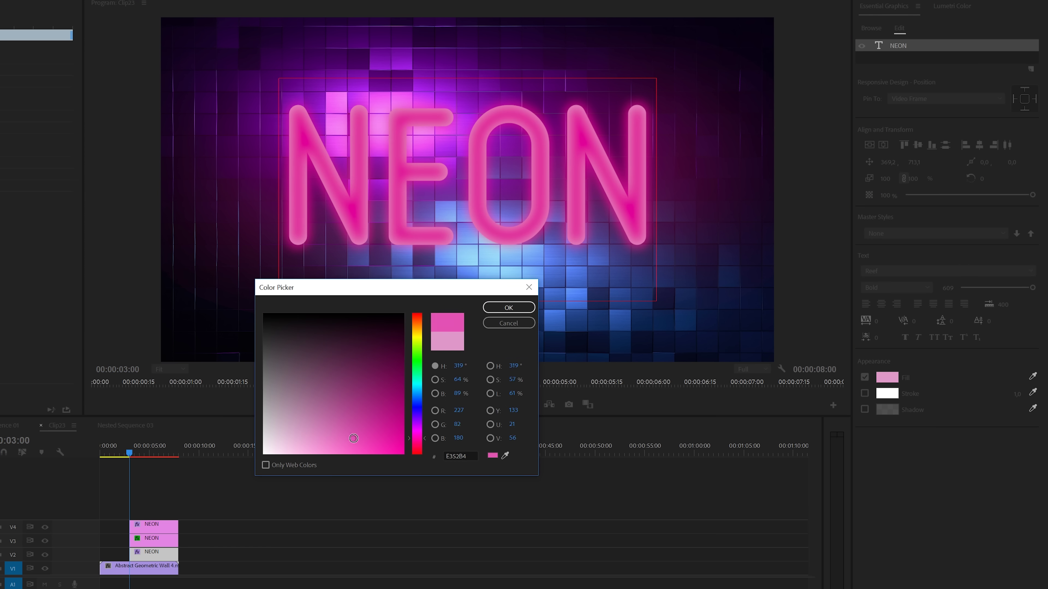
pyautogui.click(508, 308)
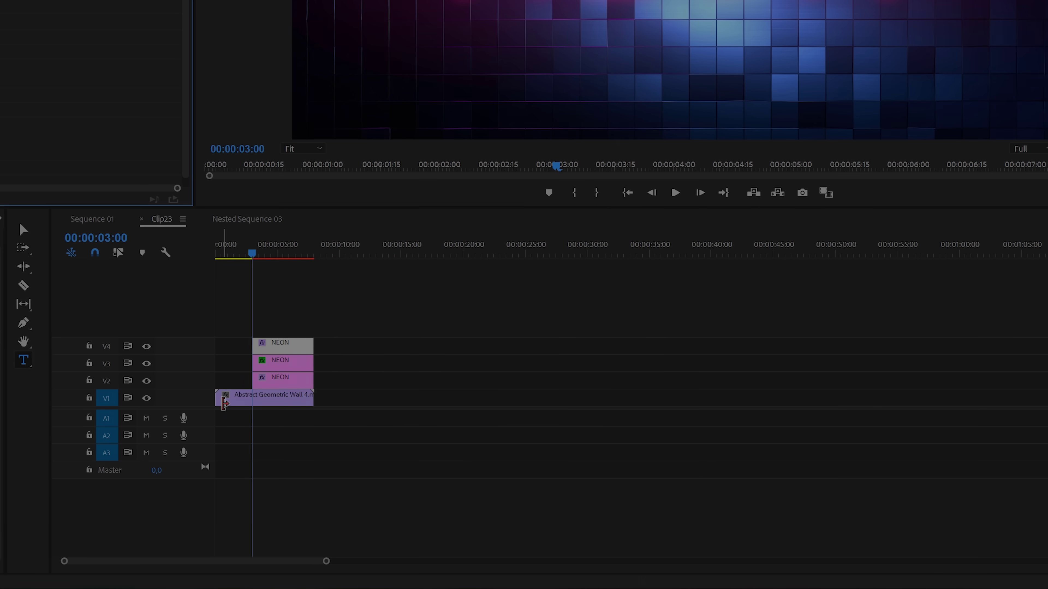
pyautogui.scroll(5, 127, 582)
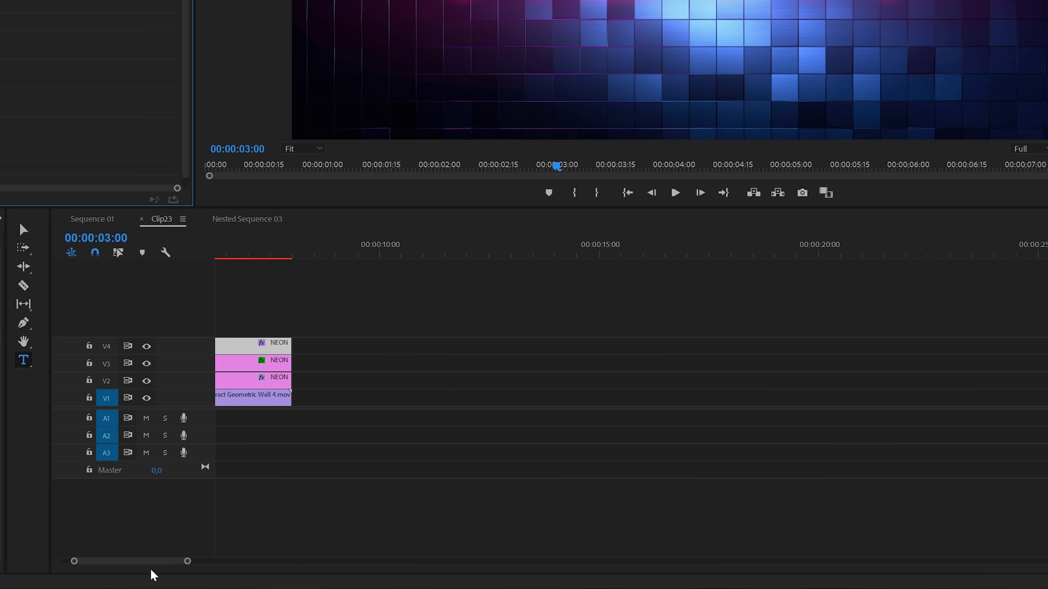
# Razor the V4 and V3 NEON clips at 03:08, 03:13 and 03:14
pyautogui.scroll(8, 147, 569)
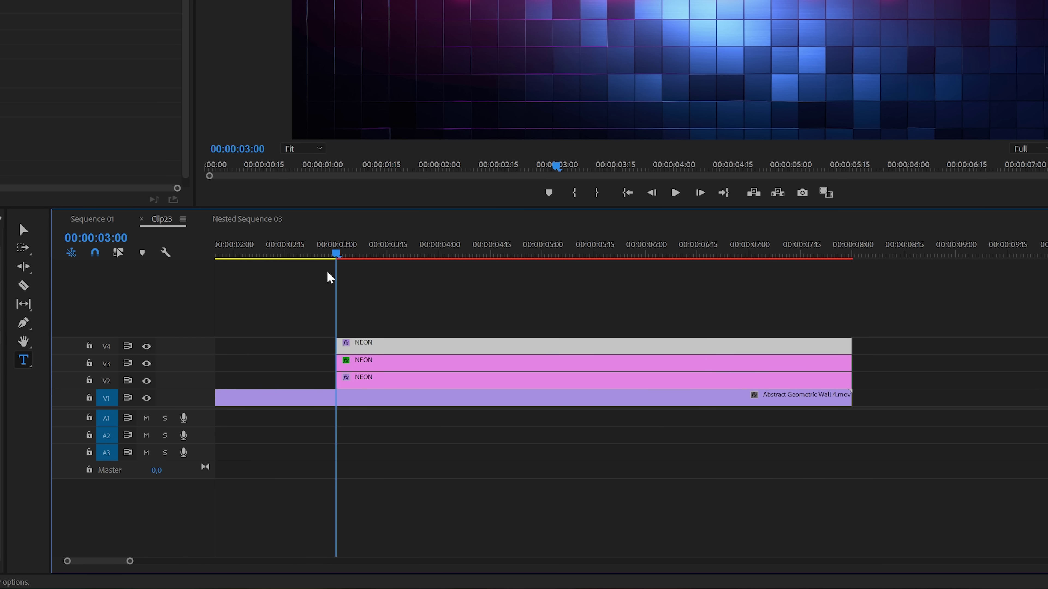
pyautogui.click(348, 254)
pyautogui.moveTo(347, 255); pyautogui.dragTo(366, 284)
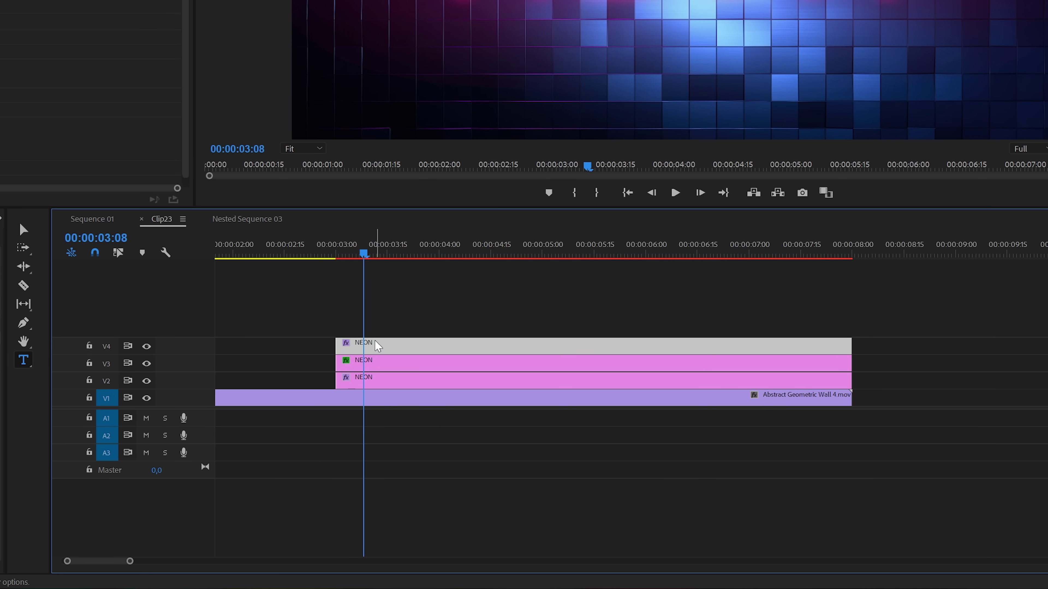
pyautogui.press('c')
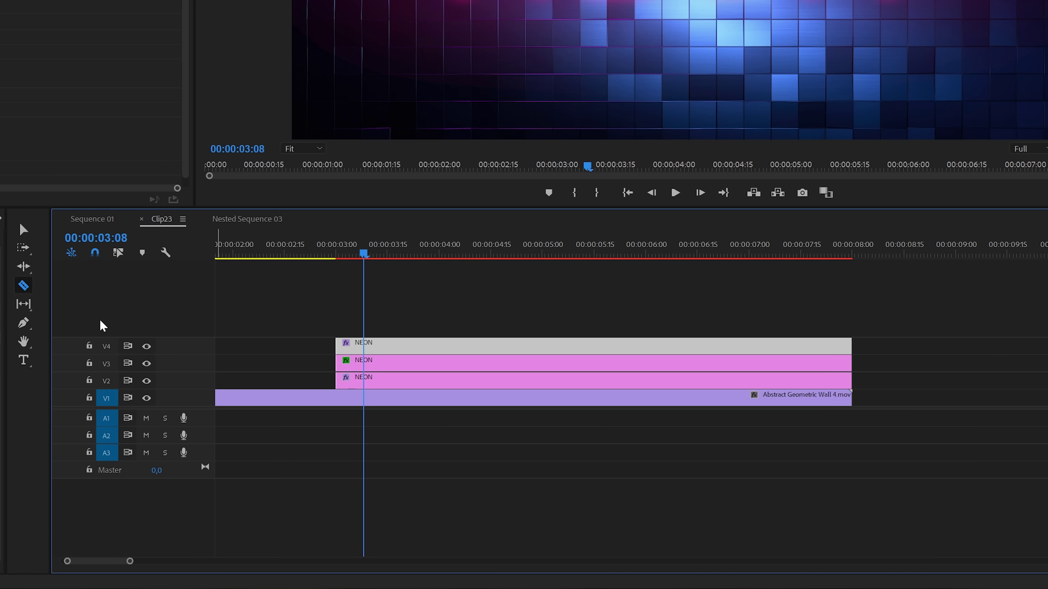
pyautogui.click(364, 345)
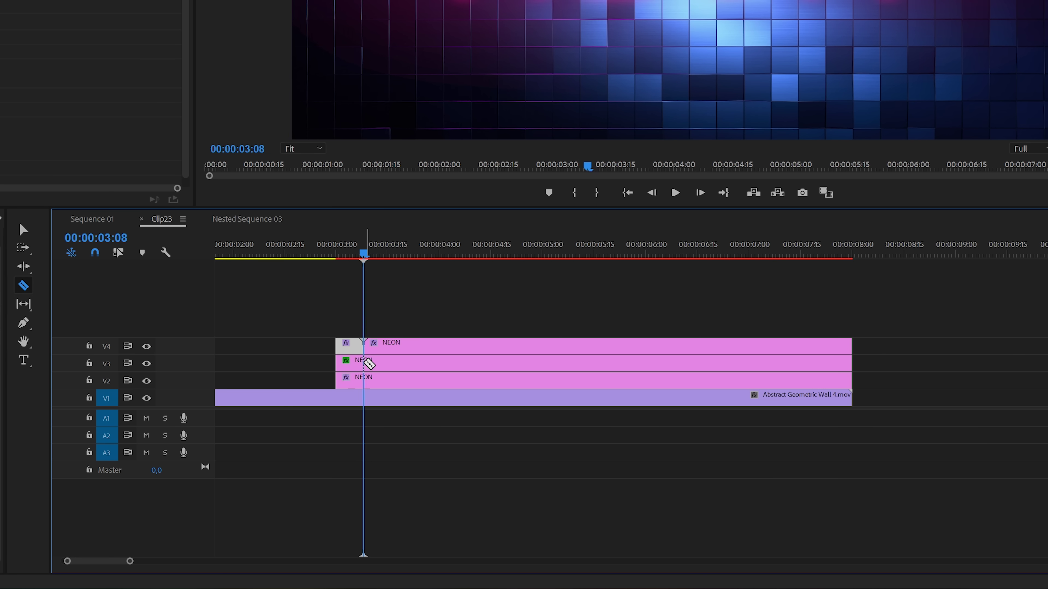
pyautogui.click(365, 363)
pyautogui.hotkey('shift', 'Right')
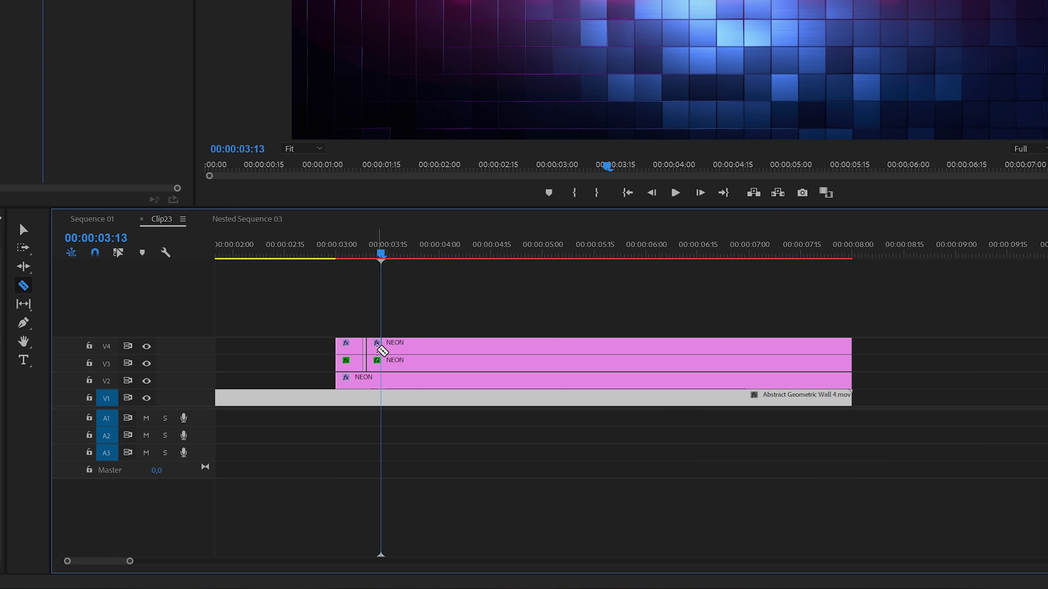
pyautogui.click(384, 346)
pyautogui.press('Right')
pyautogui.click(386, 346)
pyautogui.click(386, 363)
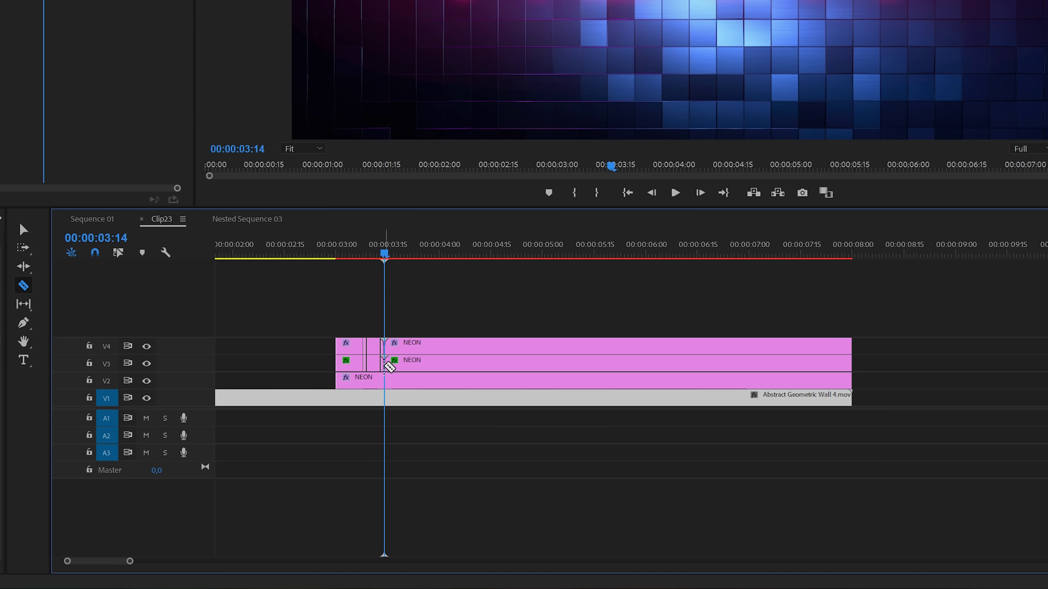
# Delete the short NEON slices on V4 and V3 and return the playhead to 03:02
pyautogui.click(25, 229)
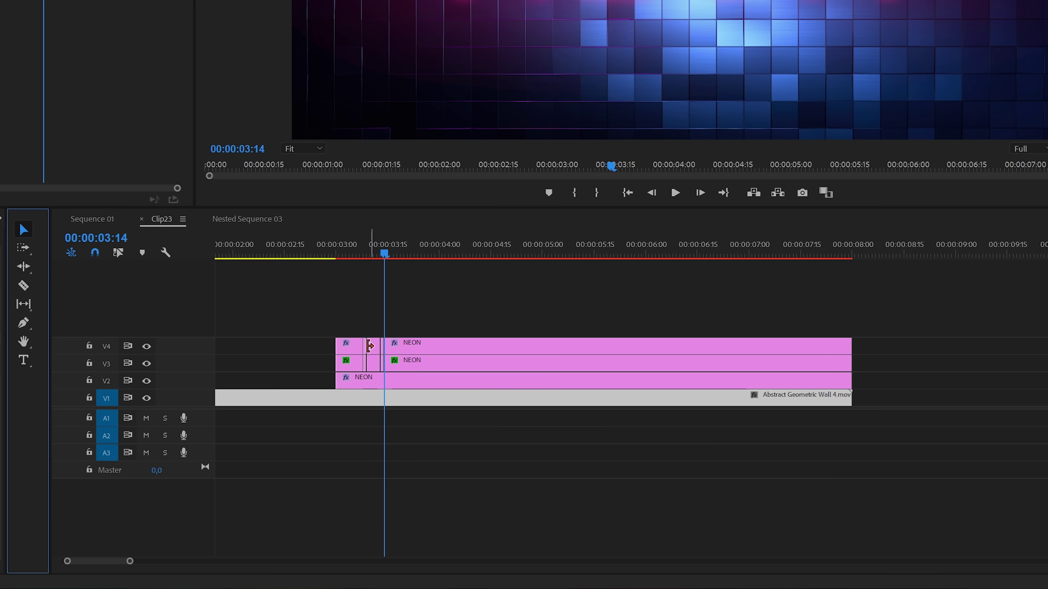
pyautogui.click(373, 366)
pyautogui.press('Delete')
pyautogui.click(382, 347)
pyautogui.press('Delete')
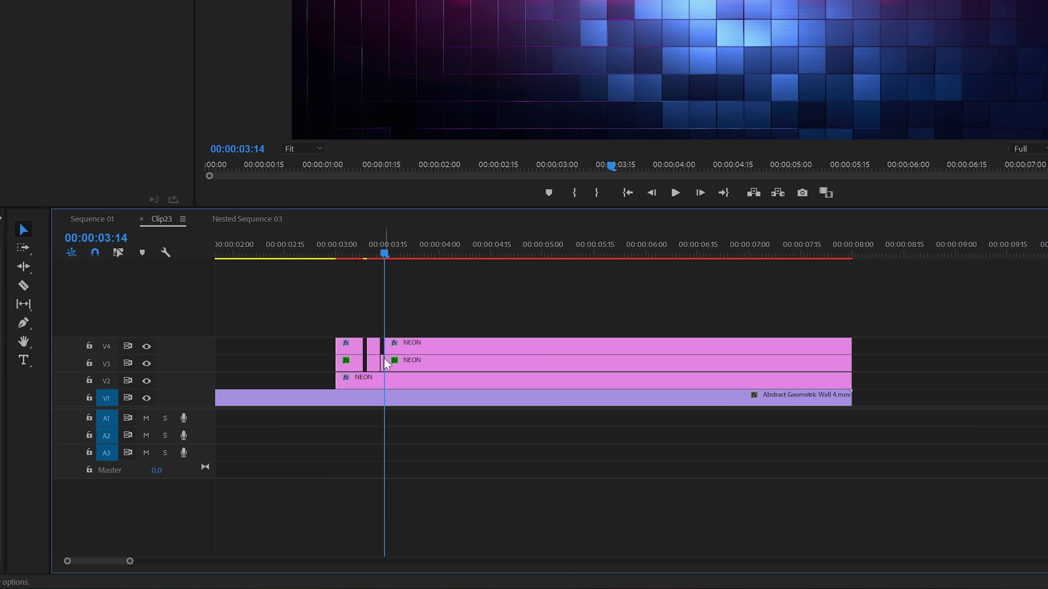
pyautogui.click(381, 365)
pyautogui.press('Delete')
pyautogui.click(343, 253)
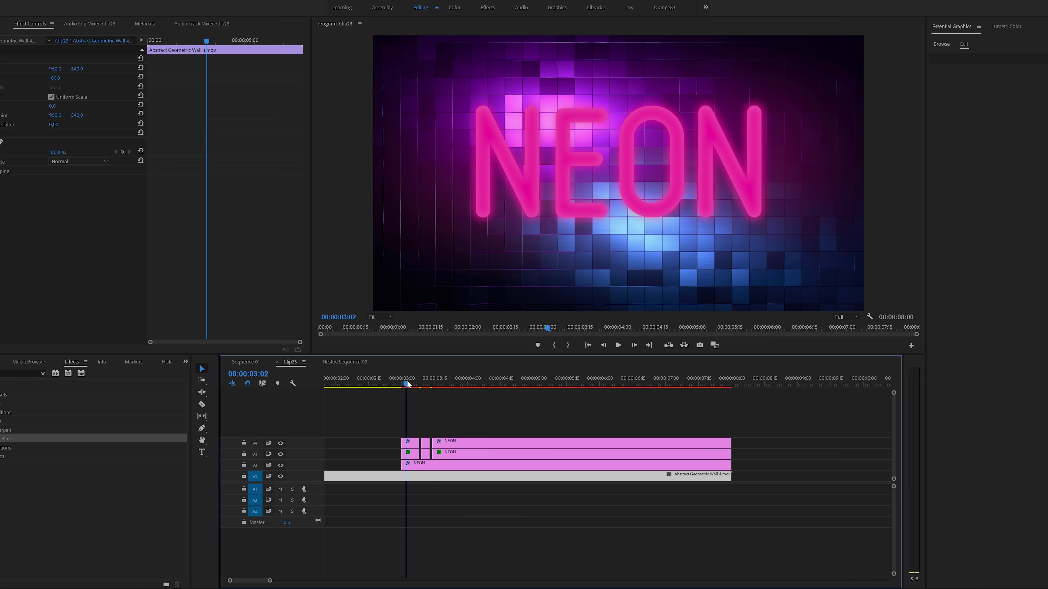
# Play back the flickering NEON title, then add a new text box over the typewriter image
pyautogui.press('space')
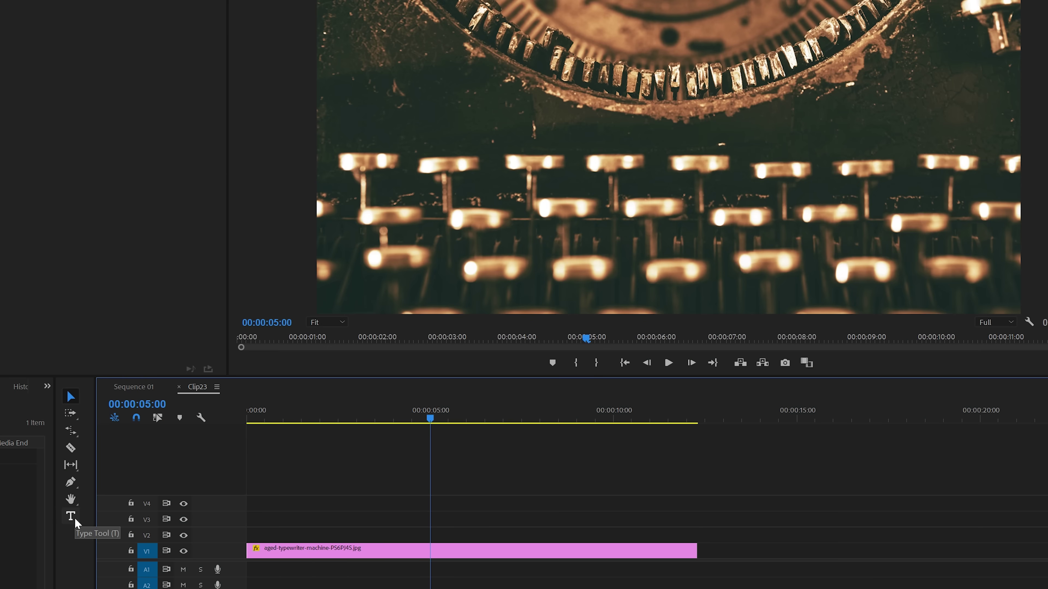
pyautogui.click(71, 517)
pyautogui.click(336, 142)
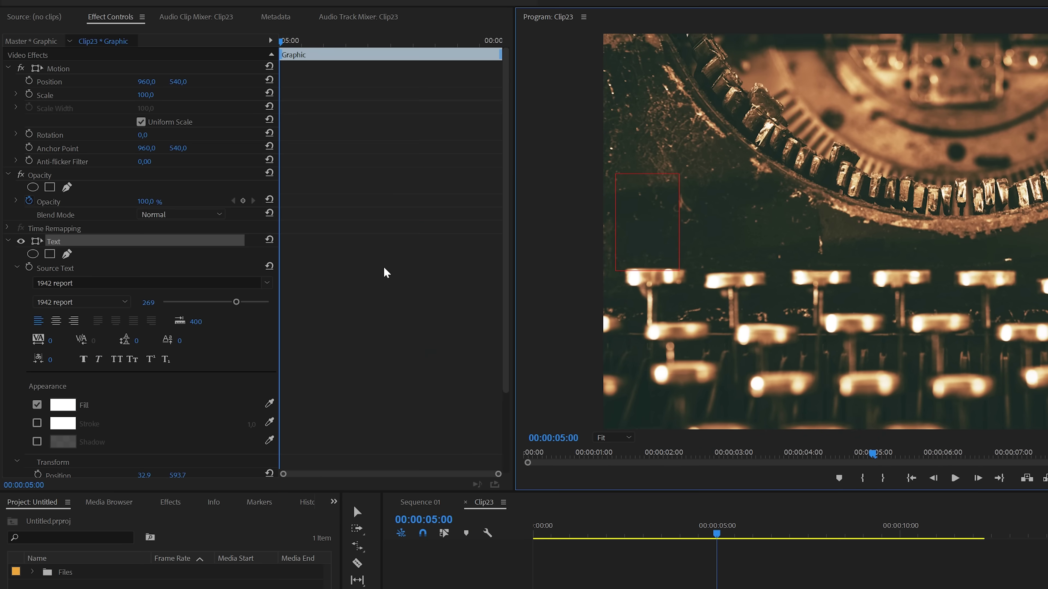
# Turn on Source Text keyframing for the text layer and type the first letter T
pyautogui.click(30, 267)
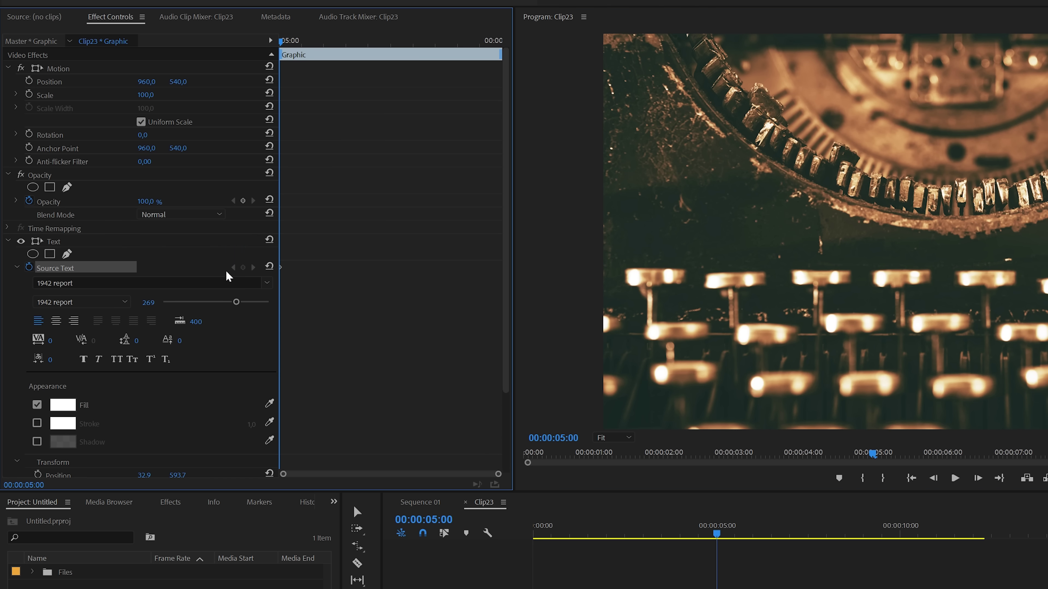
pyautogui.click(45, 243)
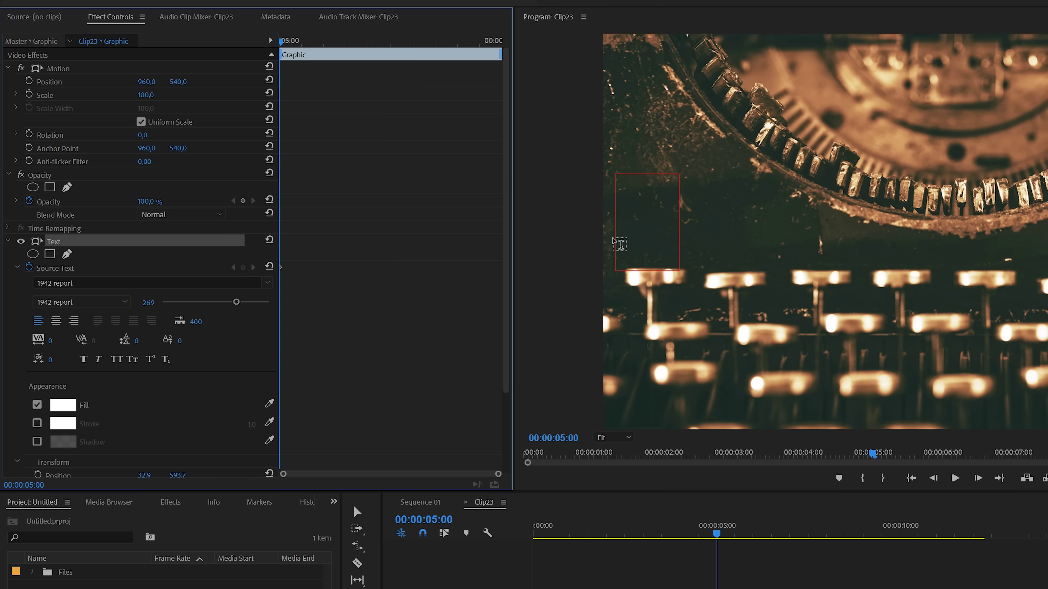
pyautogui.click(642, 241)
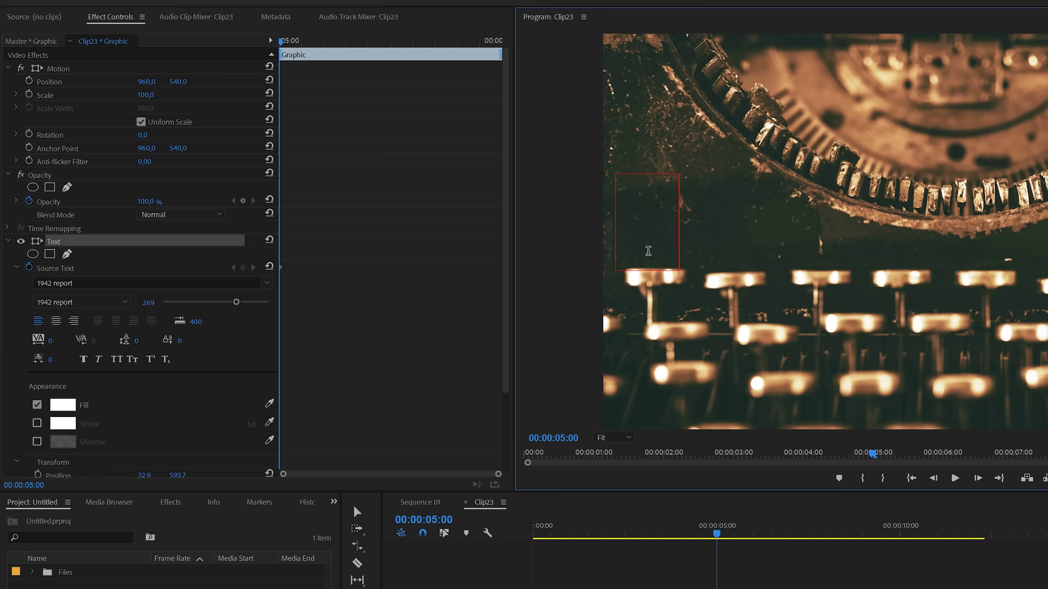
pyautogui.write('T')
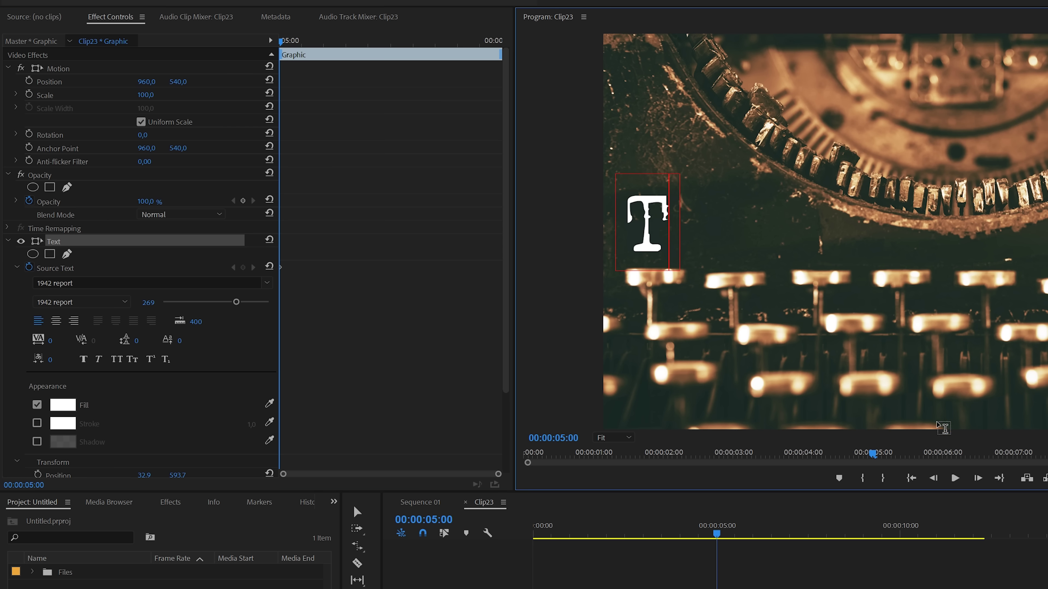
# Add the letters Y, P and E, each three frames after the previous one
pyautogui.click(978, 478)
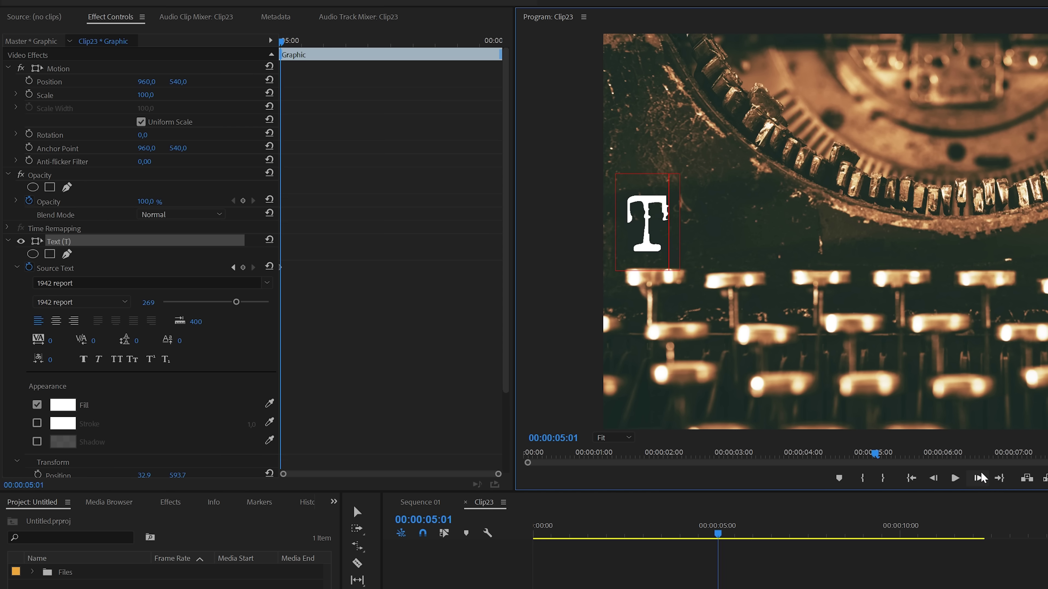
pyautogui.click(978, 478)
pyautogui.click(979, 478)
pyautogui.click(979, 478)
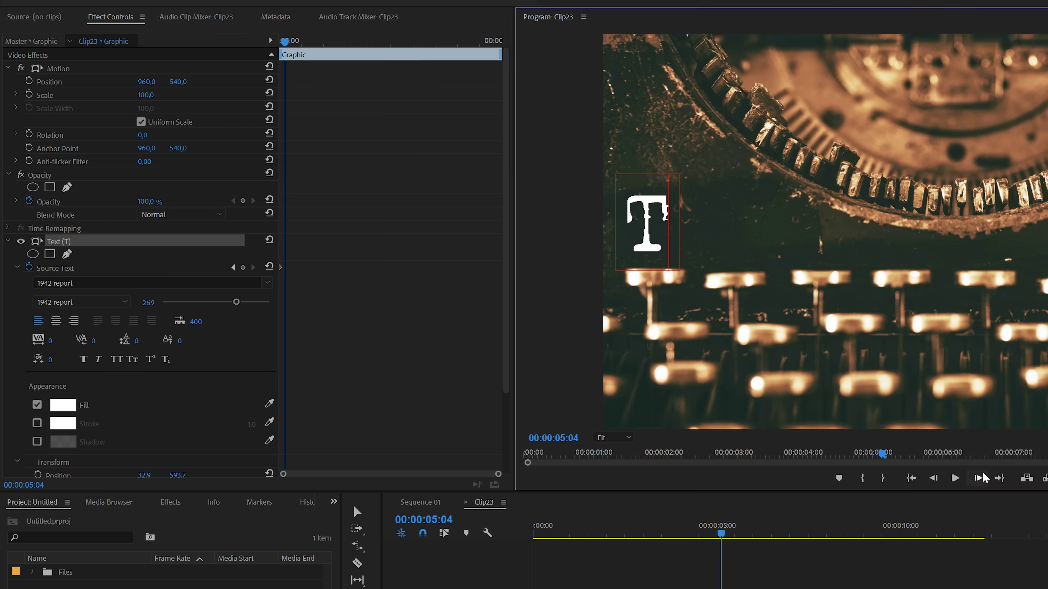
pyautogui.write('Y')
pyautogui.click(984, 477)
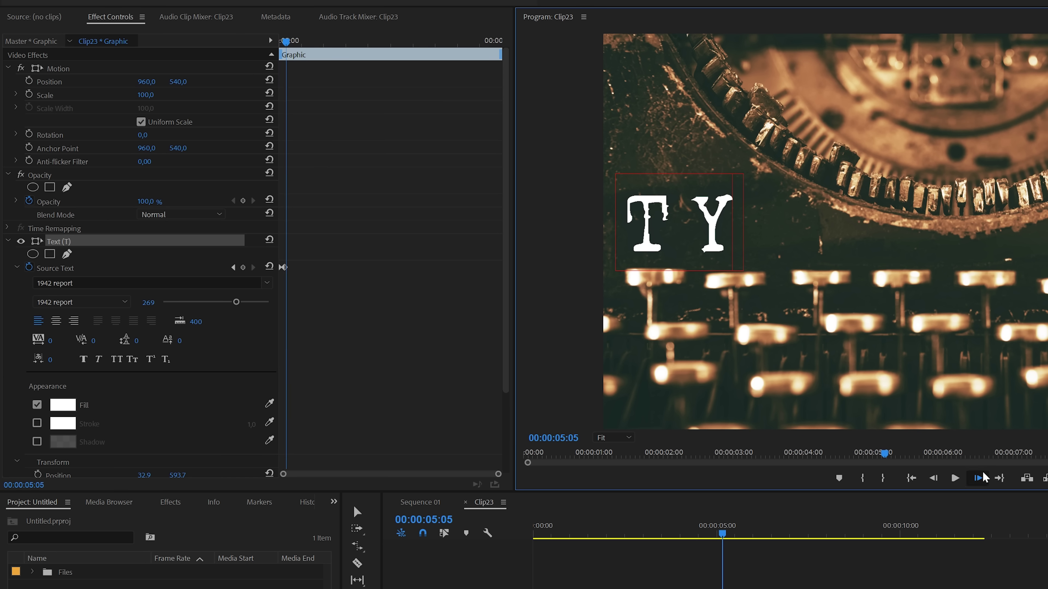
pyautogui.click(984, 478)
pyautogui.click(984, 478)
pyautogui.click(984, 477)
pyautogui.write('P')
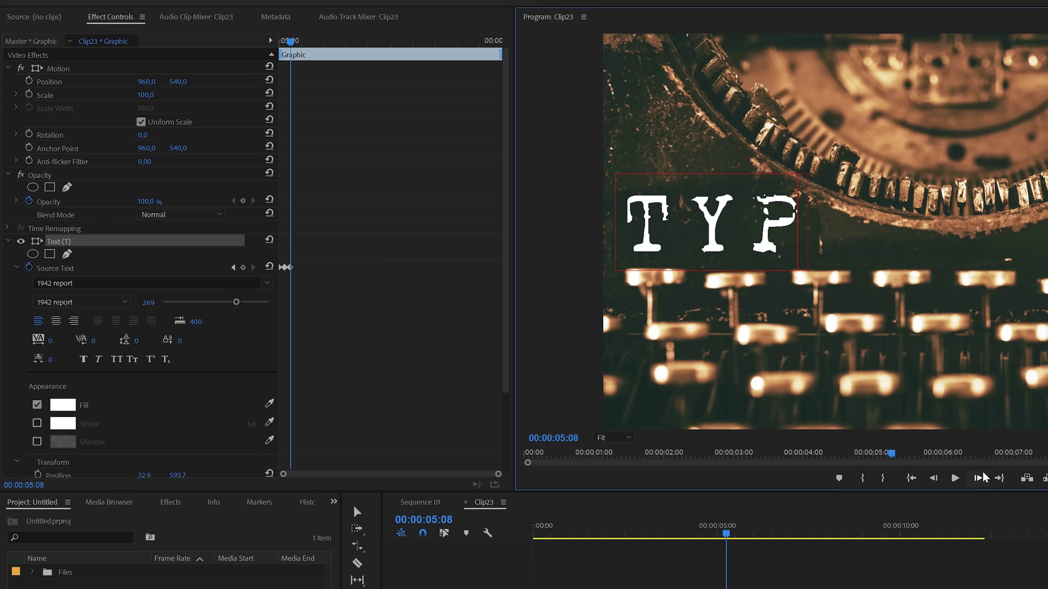
pyautogui.click(984, 477)
pyautogui.click(984, 478)
pyautogui.click(984, 477)
# Add W, R and I a few frames apart, then advance to the final letter's moment
pyautogui.click(984, 477)
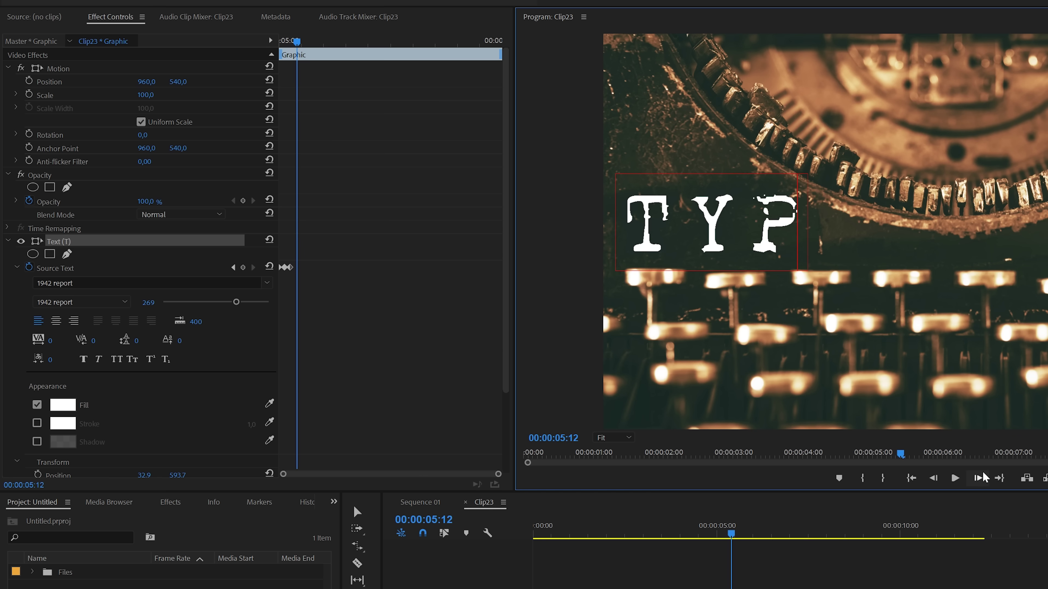
pyautogui.write('E')
pyautogui.click(984, 477)
pyautogui.click(984, 477)
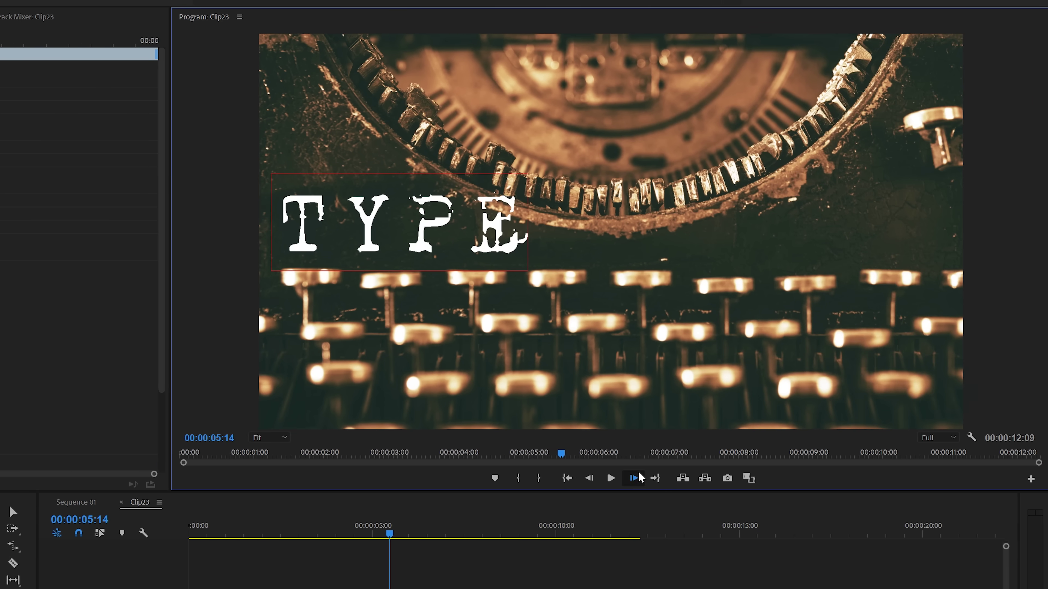
pyautogui.click(984, 477)
pyautogui.click(984, 478)
pyautogui.write('W')
pyautogui.click(625, 478)
pyautogui.click(625, 477)
pyautogui.click(626, 477)
pyautogui.click(625, 478)
pyautogui.write('R')
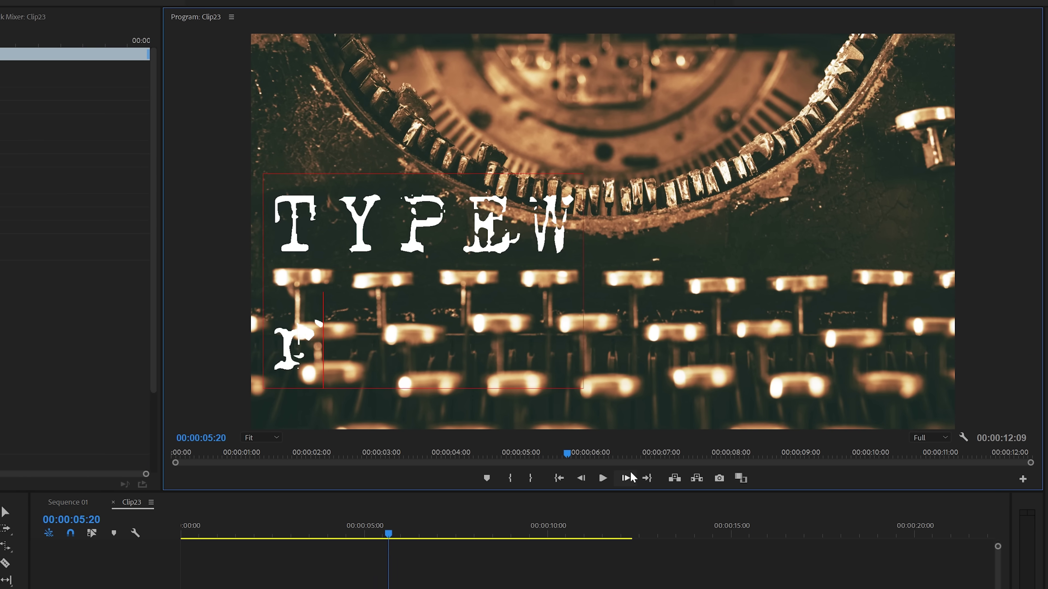
pyautogui.click(626, 478)
pyautogui.write('I')
pyautogui.click(626, 477)
pyautogui.click(626, 478)
pyautogui.click(625, 477)
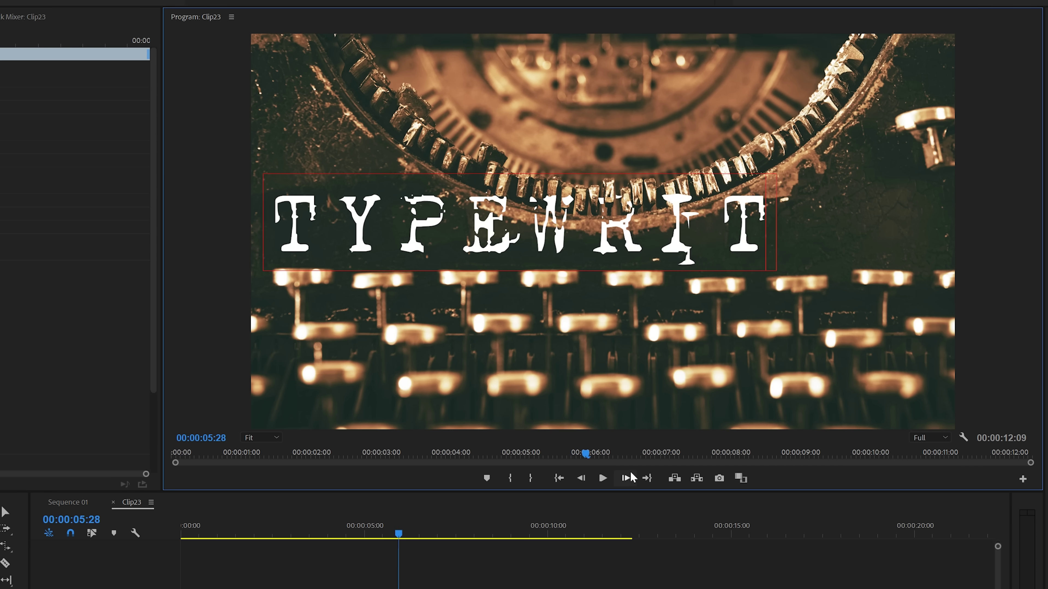
pyautogui.click(626, 478)
pyautogui.click(626, 477)
pyautogui.click(625, 477)
pyautogui.click(625, 477)
pyautogui.click(626, 478)
pyautogui.click(626, 478)
pyautogui.click(625, 477)
pyautogui.click(626, 477)
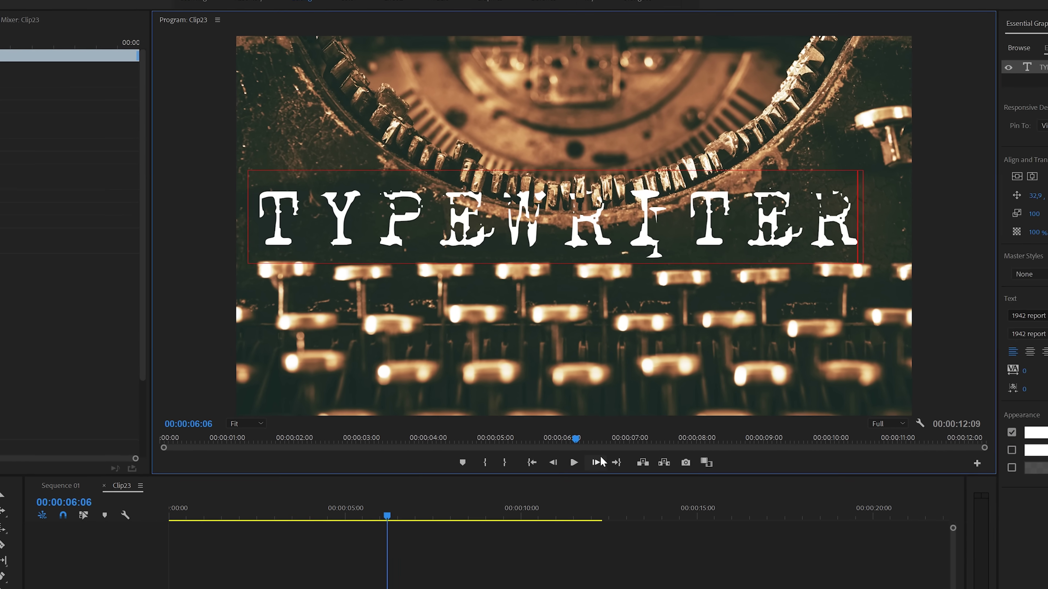
pyautogui.click(626, 477)
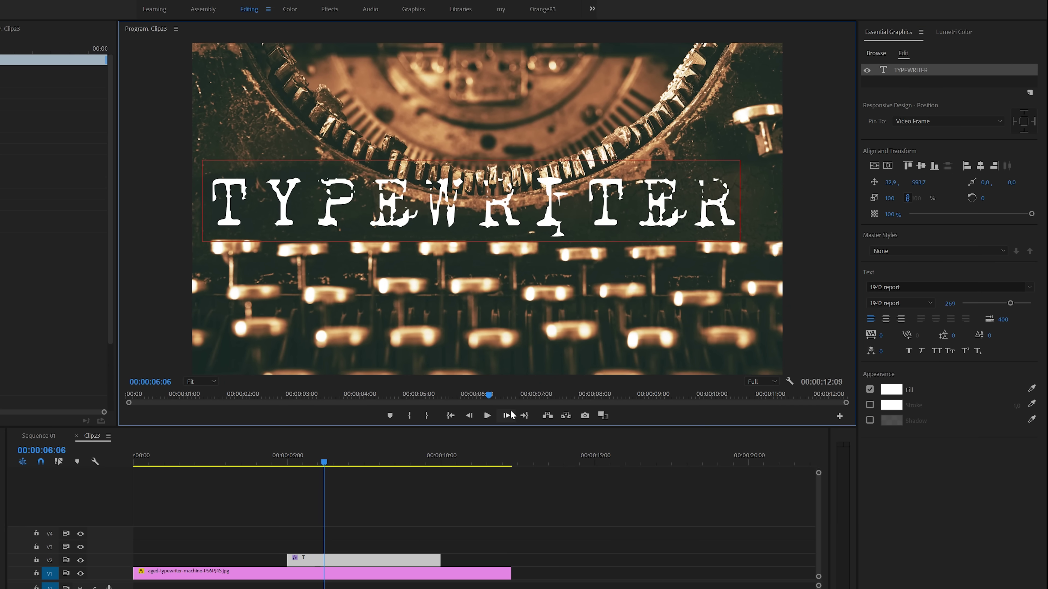
# Centre the TYPEWRITER title horizontally and vertically, then preview the typing from its start
pyautogui.click(890, 166)
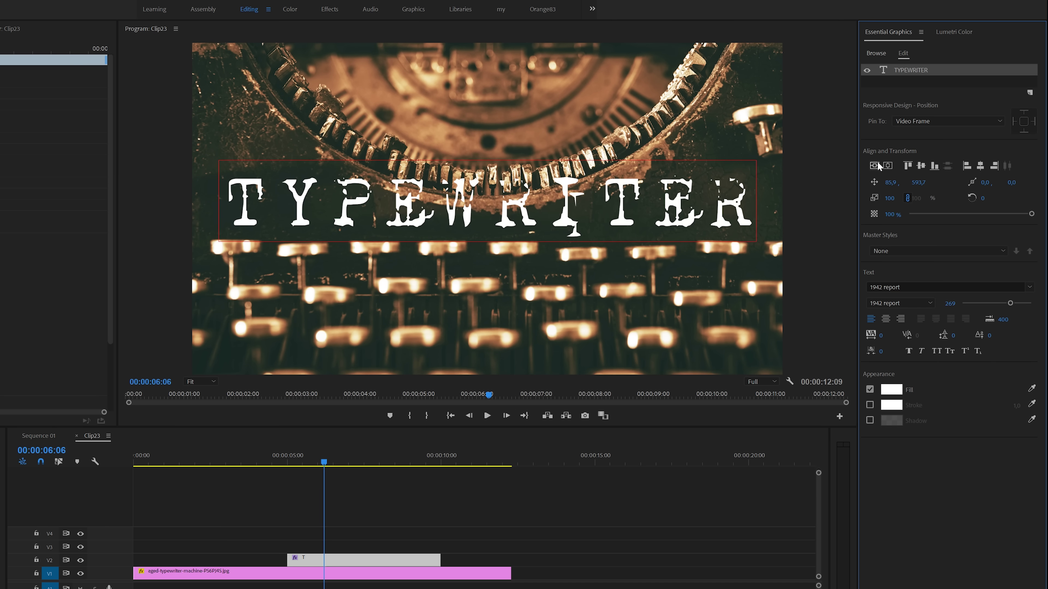
pyautogui.click(874, 165)
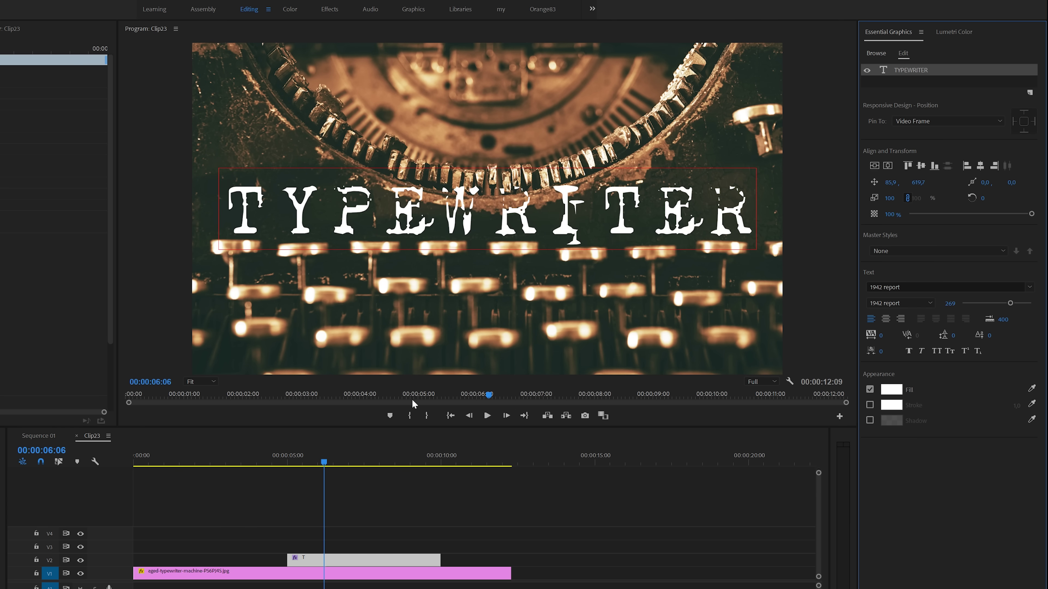
pyautogui.moveTo(335, 455); pyautogui.dragTo(288, 462)
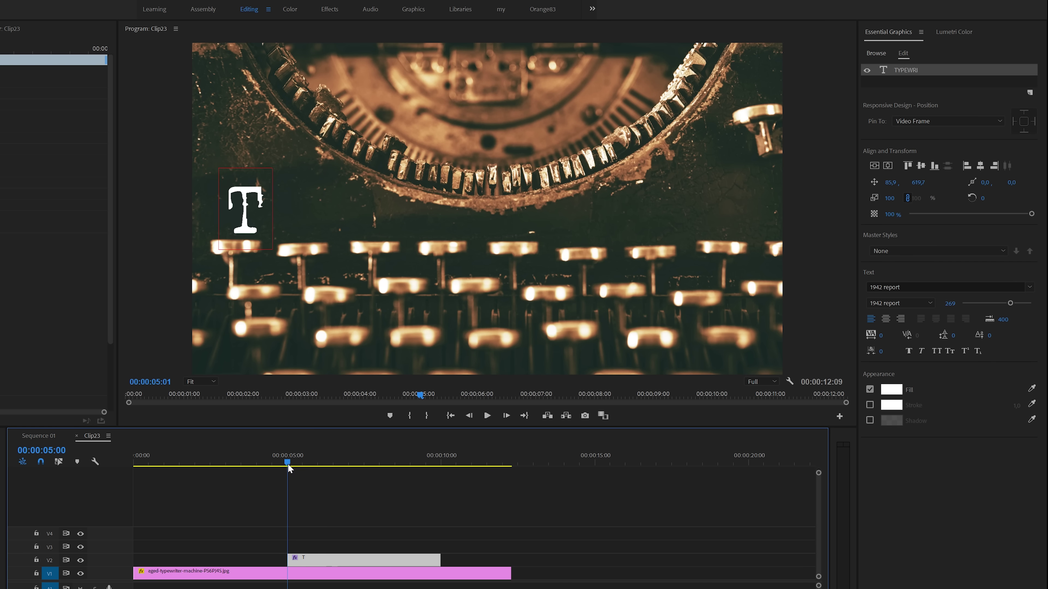
pyautogui.press('space')
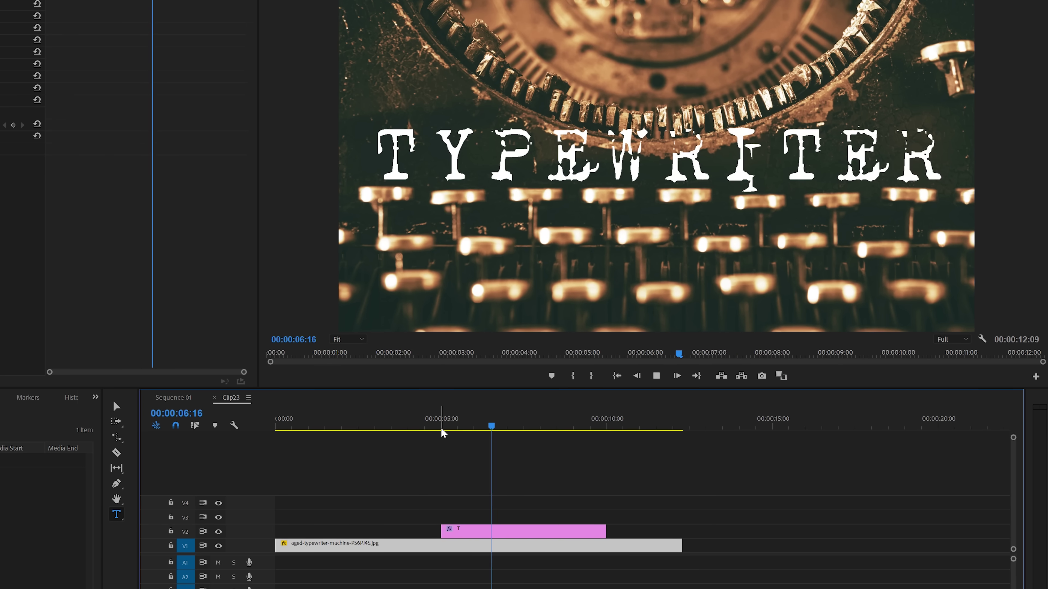
pyautogui.press('space')
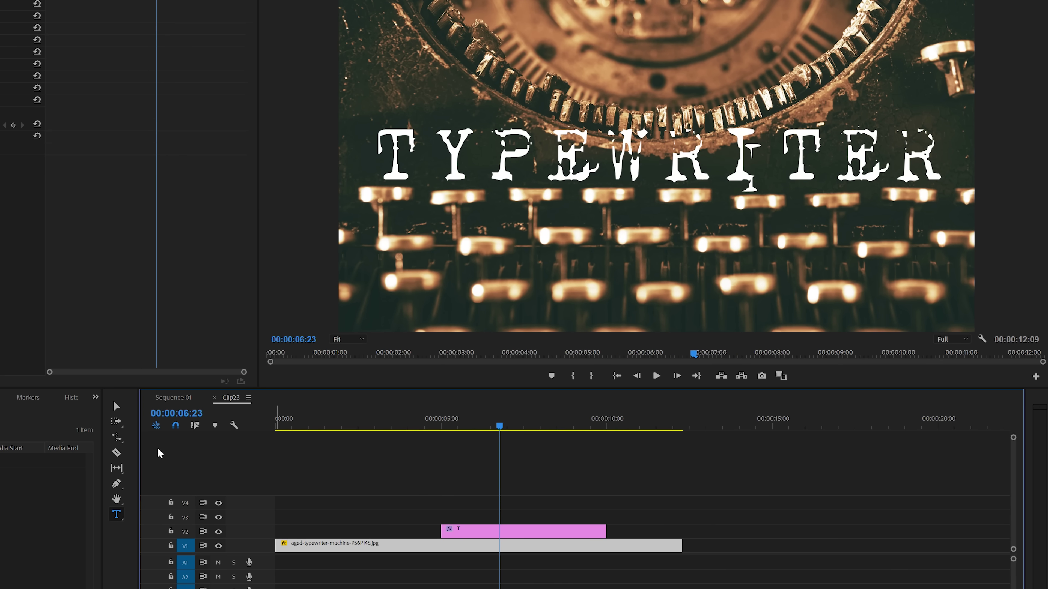
# Rate-stretch the title clip to 75,38% speed and preview it from five seconds
pyautogui.click(119, 439)
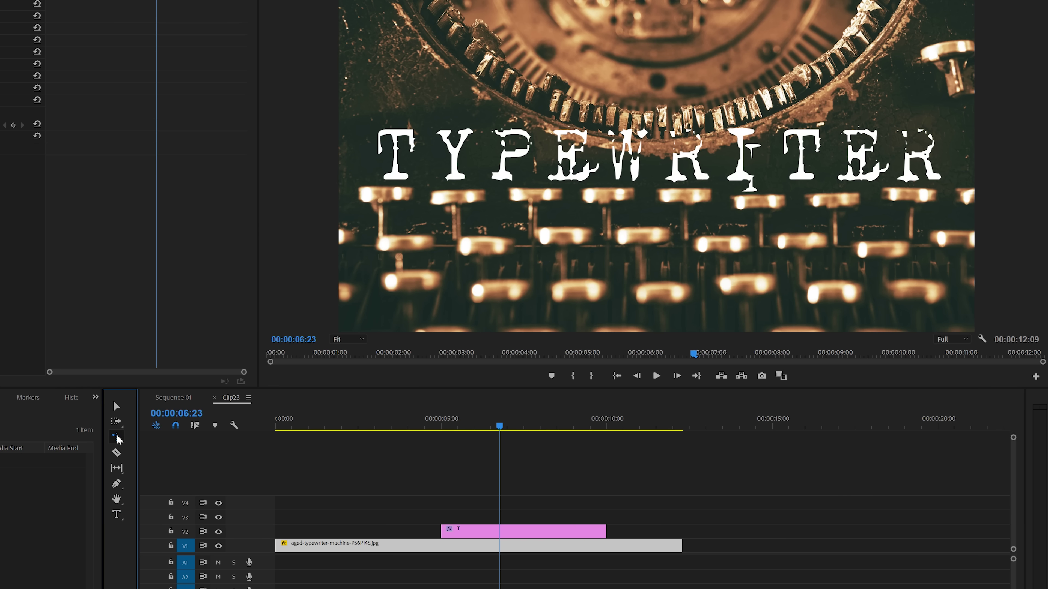
pyautogui.moveTo(602, 528); pyautogui.dragTo(660, 532)
pyautogui.click(444, 429)
pyautogui.press('space')
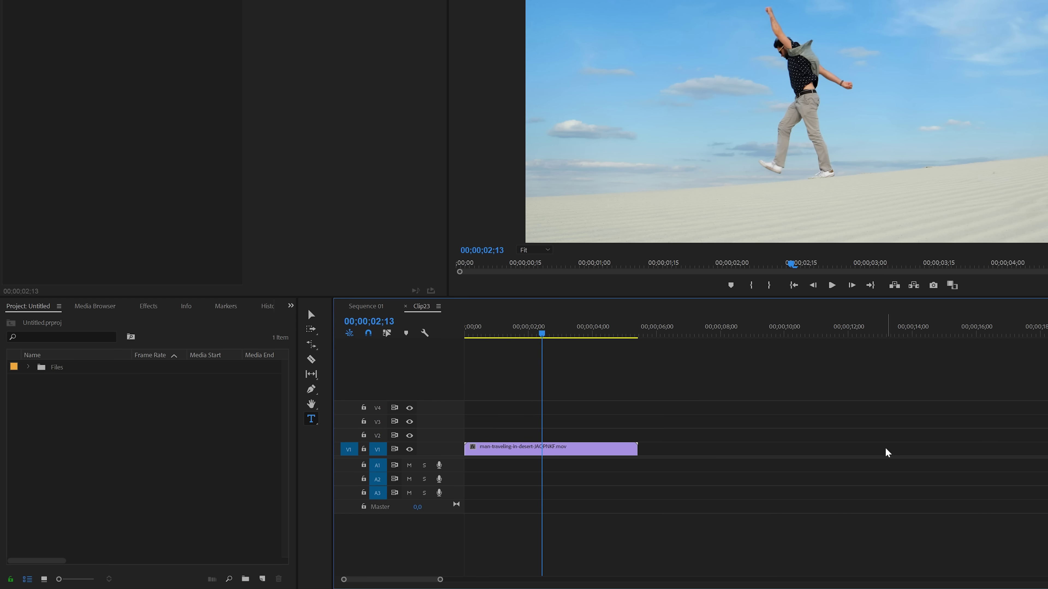
# Create a 1920×1080 Black Video item, place it on V2, and trim it to the desert clip's end
pyautogui.click(263, 578)
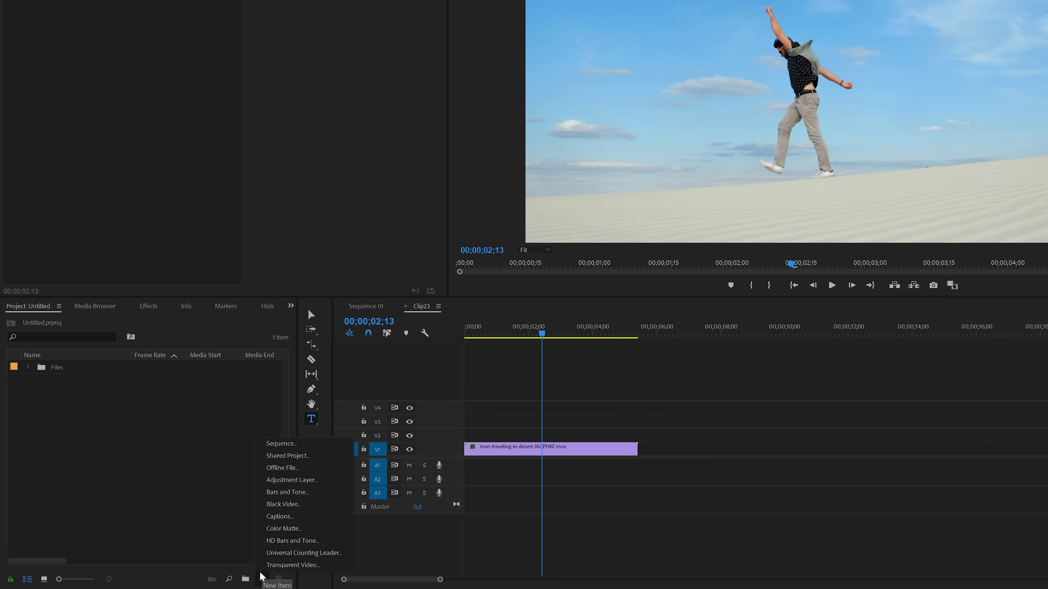
pyautogui.click(289, 504)
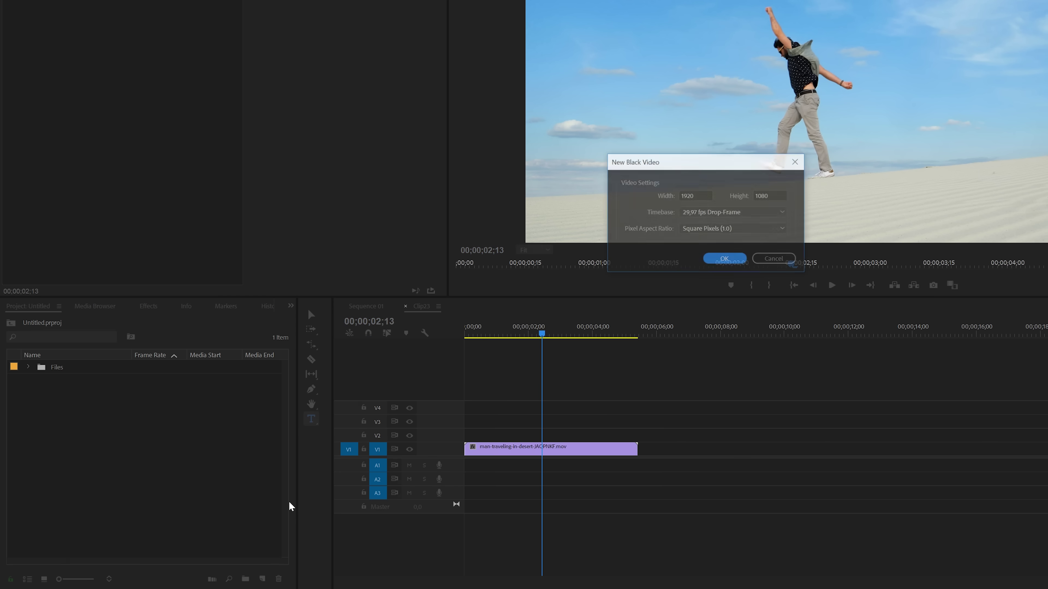
pyautogui.click(730, 259)
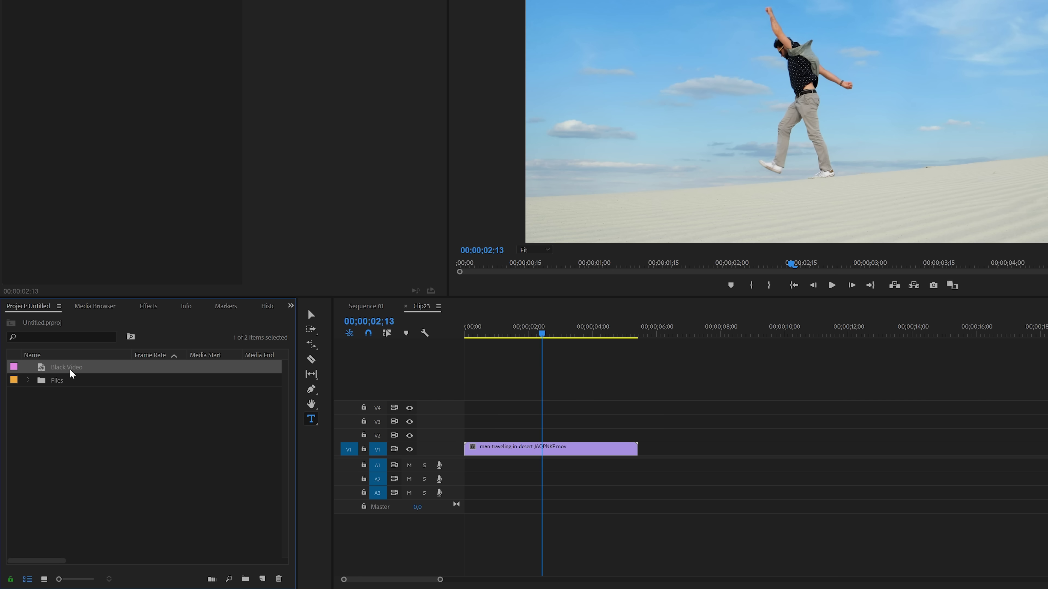
pyautogui.moveTo(71, 373); pyautogui.dragTo(458, 435)
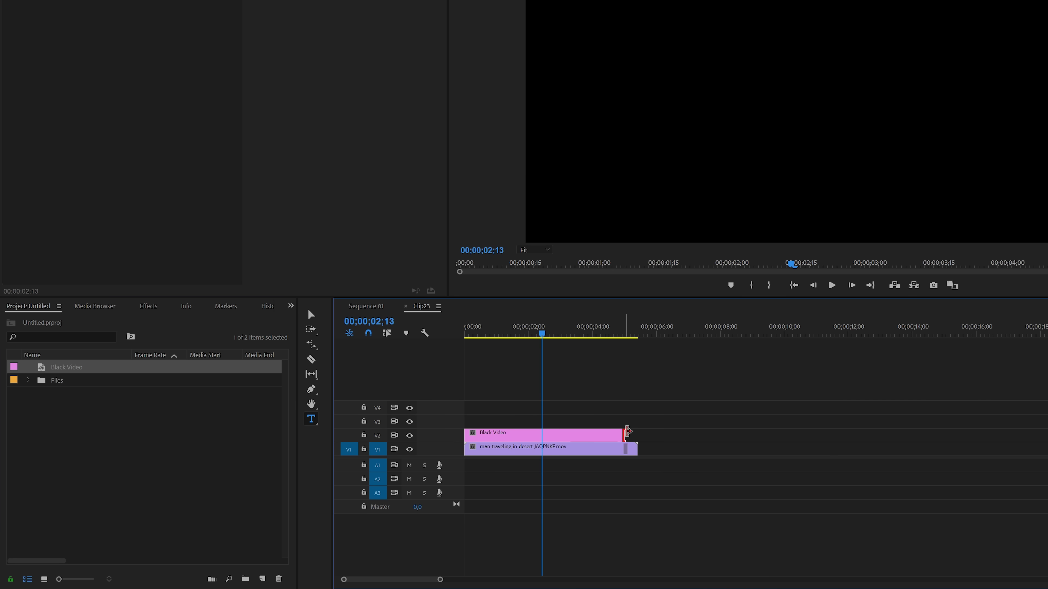
pyautogui.moveTo(627, 432); pyautogui.dragTo(641, 432)
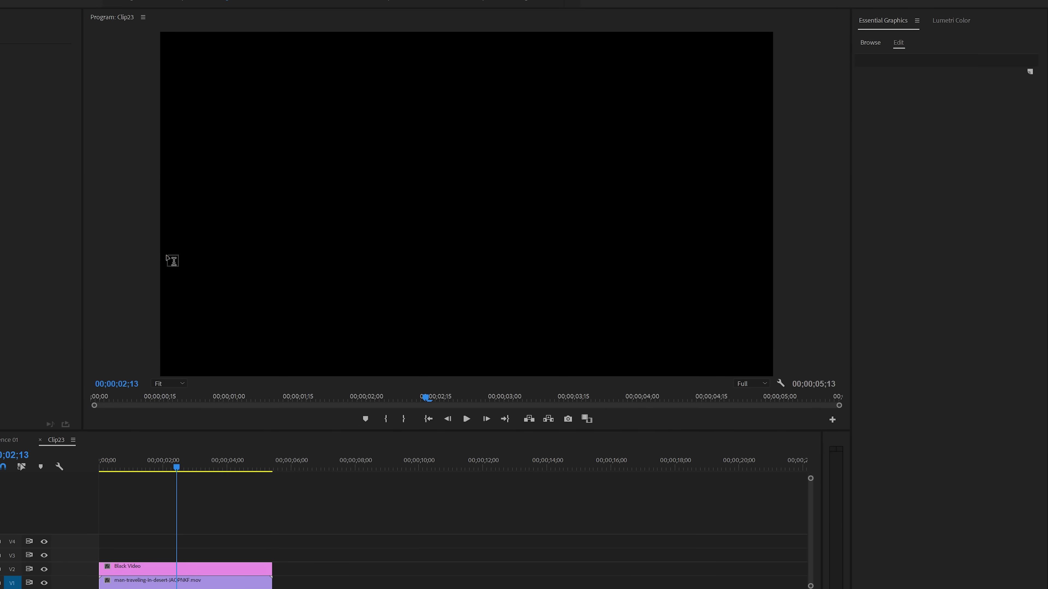
# Type a TRAVEL title on the black frame and centre it vertically and horizontally
pyautogui.click(173, 261)
pyautogui.write('TRAV')
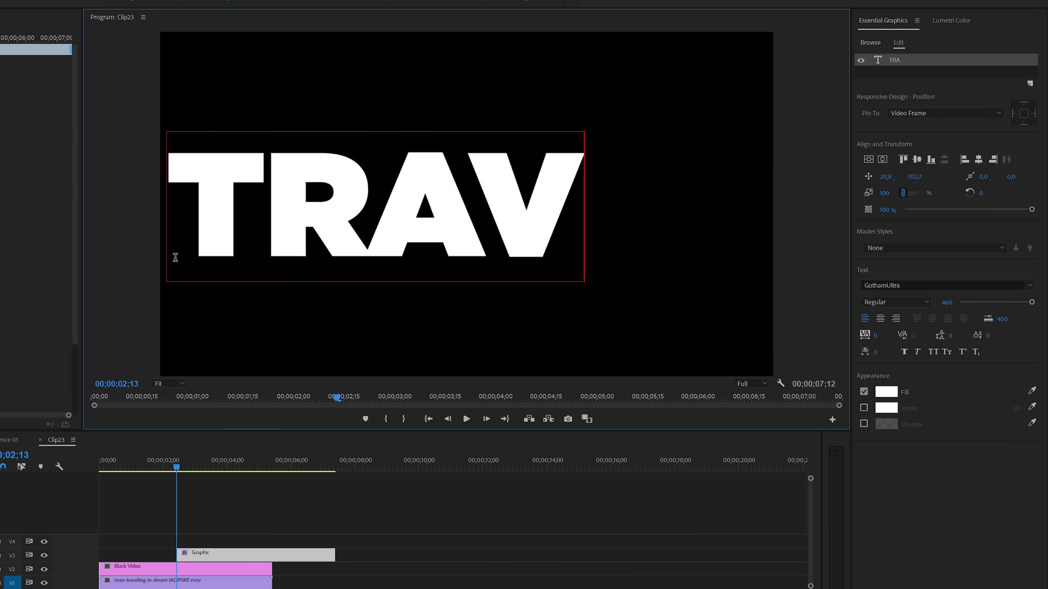
pyautogui.write('EL')
pyautogui.press('BackSpace')
pyautogui.write('EL')
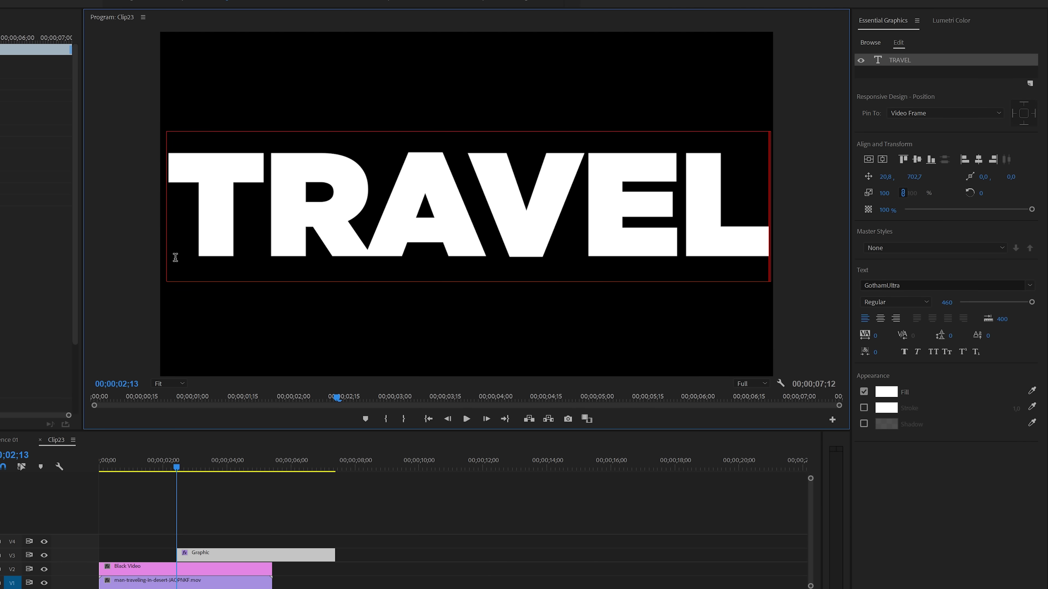
pyautogui.click(882, 160)
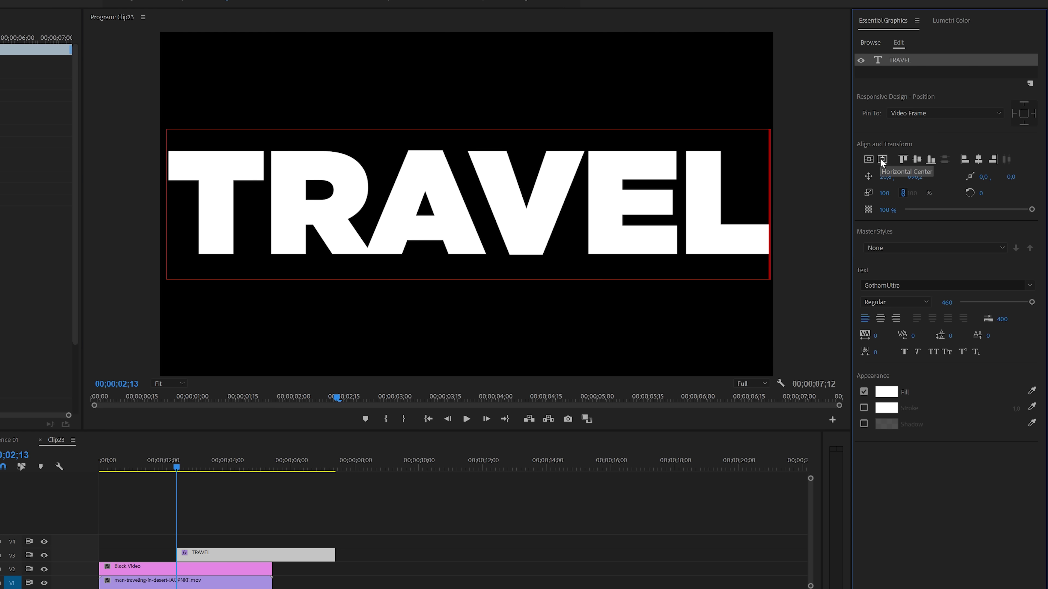
pyautogui.click(882, 160)
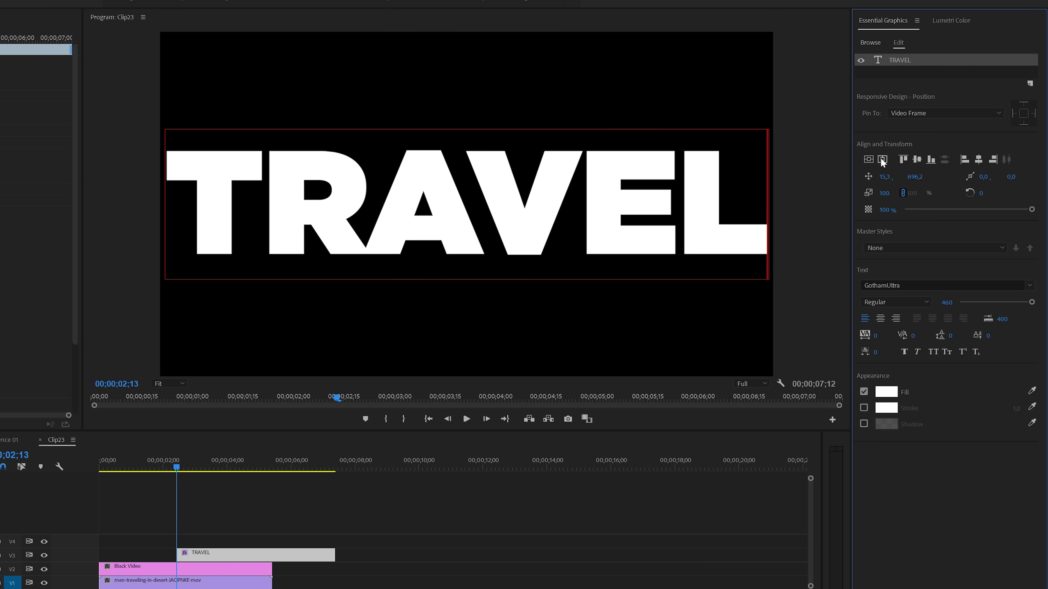
# Keep the GothamUltra font and align the TRAVEL clip with the sequence start and length
pyautogui.click(885, 284)
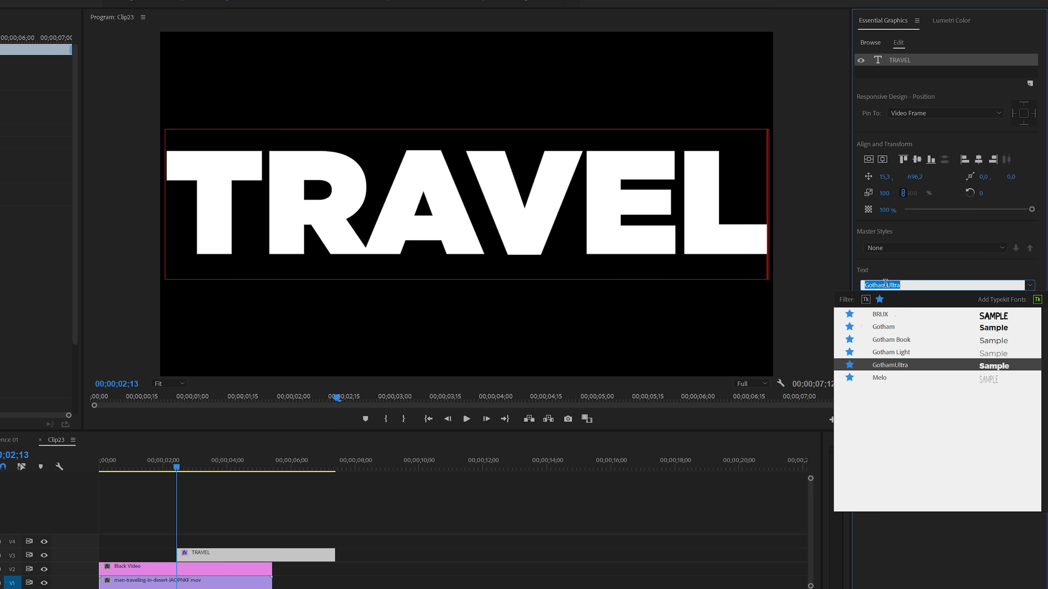
pyautogui.press('Escape')
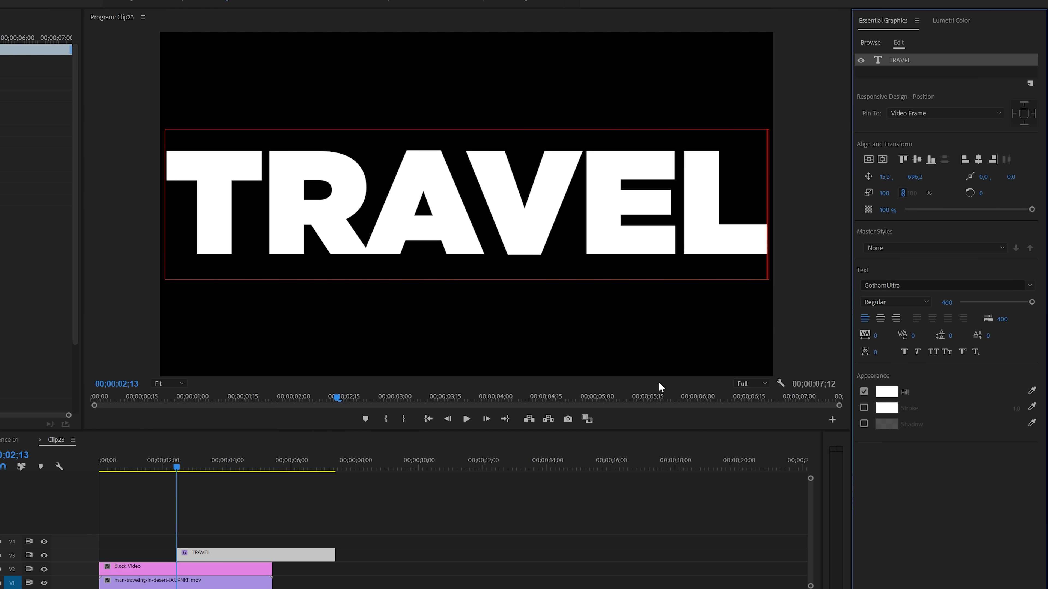
pyautogui.moveTo(255, 555)
pyautogui.mouseDown()
pyautogui.moveTo(171, 560)
pyautogui.moveTo(273, 553)
pyautogui.mouseUp()
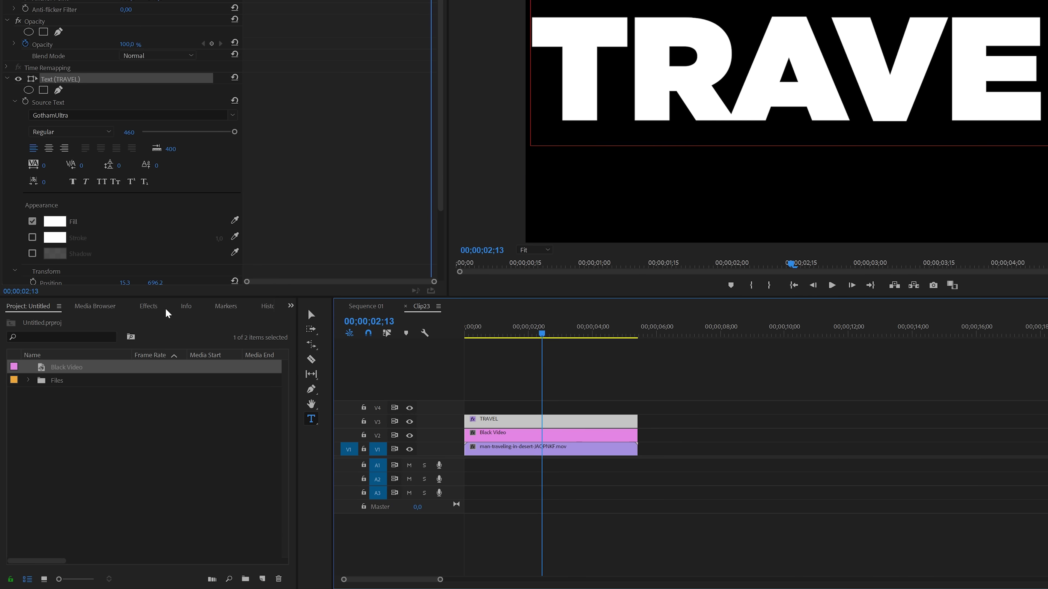
# Apply the Track Matte Key effect to the Black Video clip
pyautogui.click(66, 321)
pyautogui.write('trac')
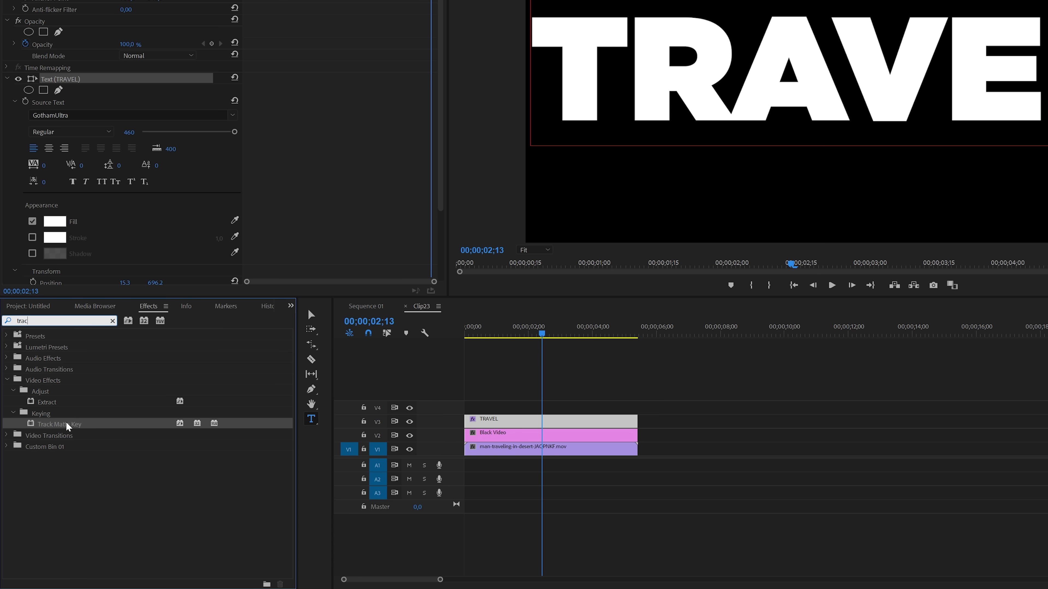
pyautogui.moveTo(67, 426); pyautogui.dragTo(131, 415)
pyautogui.moveTo(562, 383); pyautogui.dragTo(567, 435)
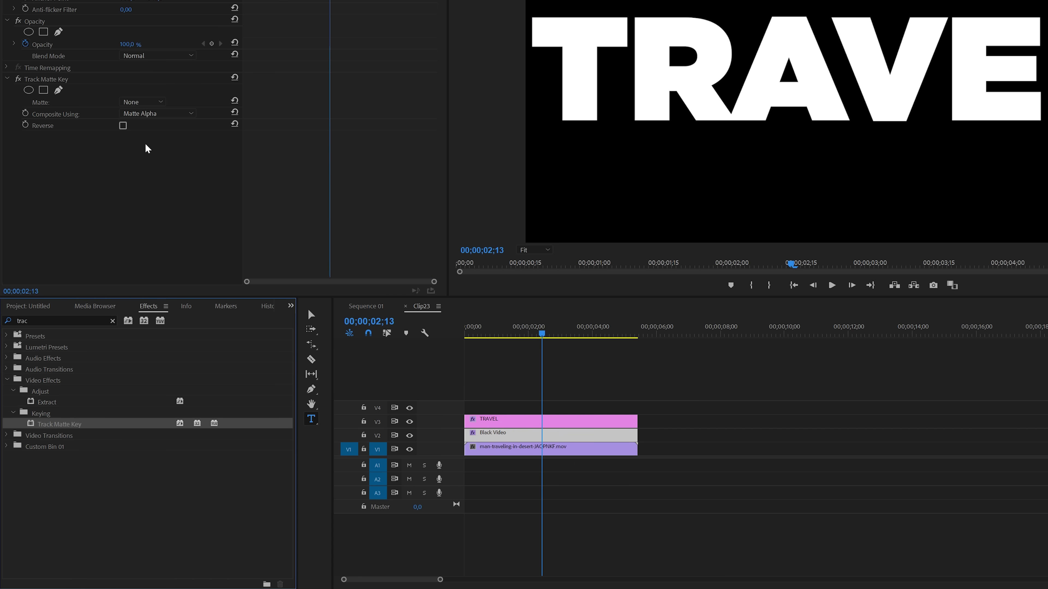
# Set the matte to Video 3 with Reverse on, and play the TRAVEL cutout from the start
pyautogui.click(141, 103)
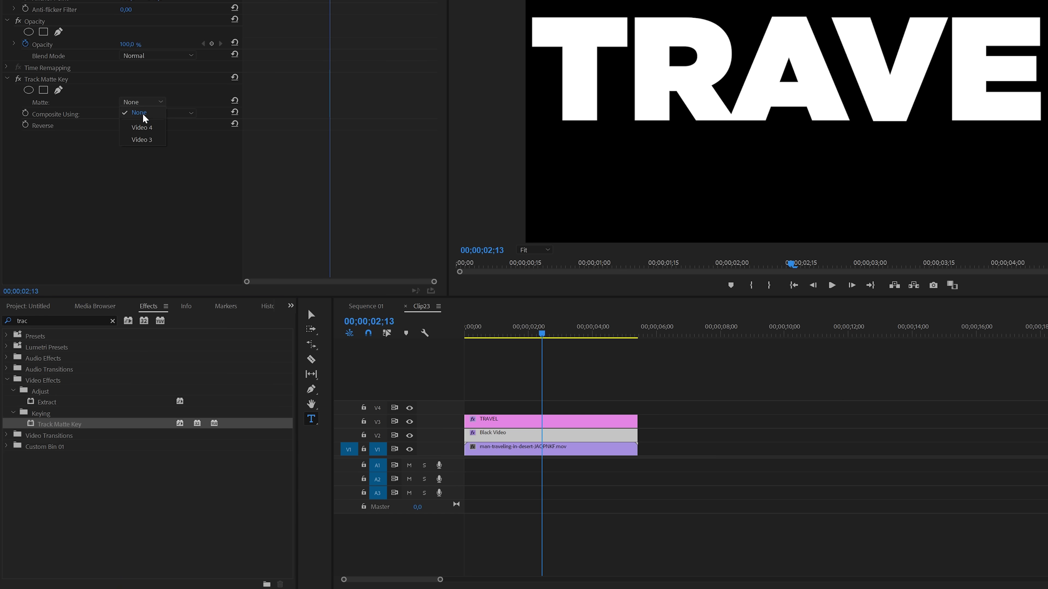
pyautogui.click(142, 139)
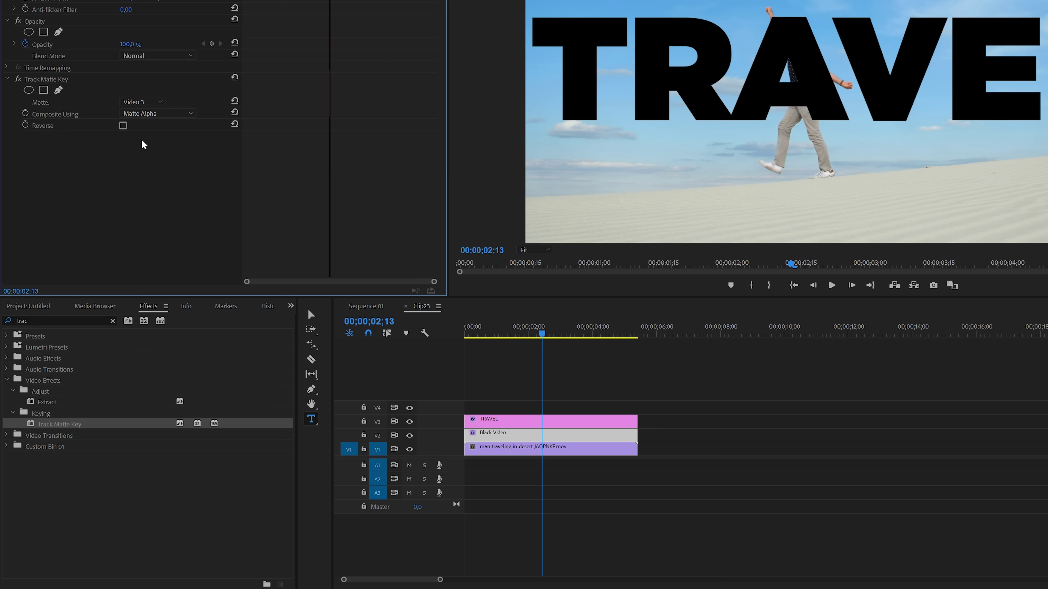
pyautogui.click(123, 125)
pyautogui.press('Home')
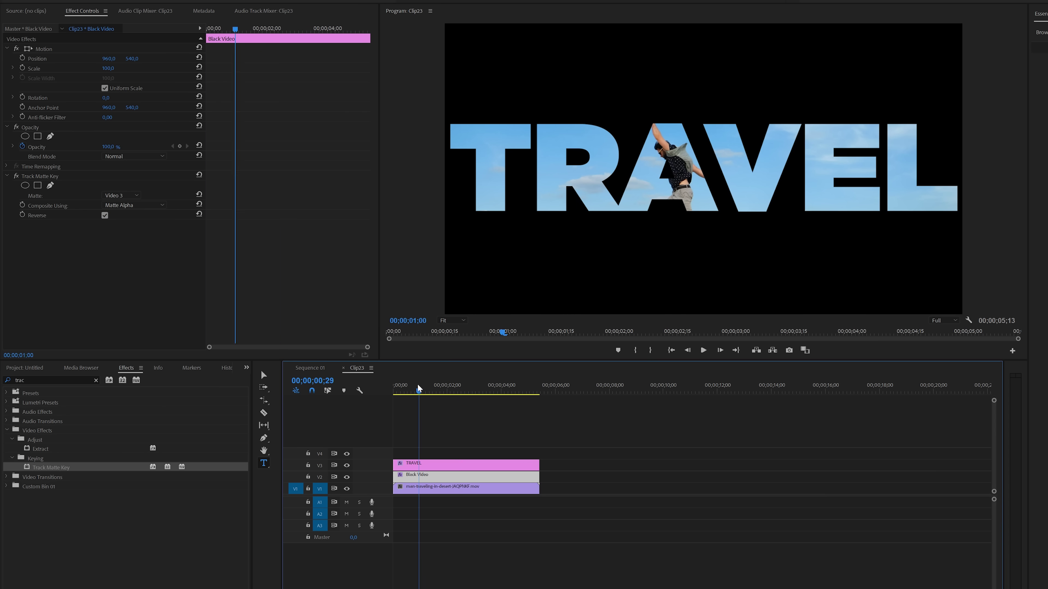
pyautogui.press('space')
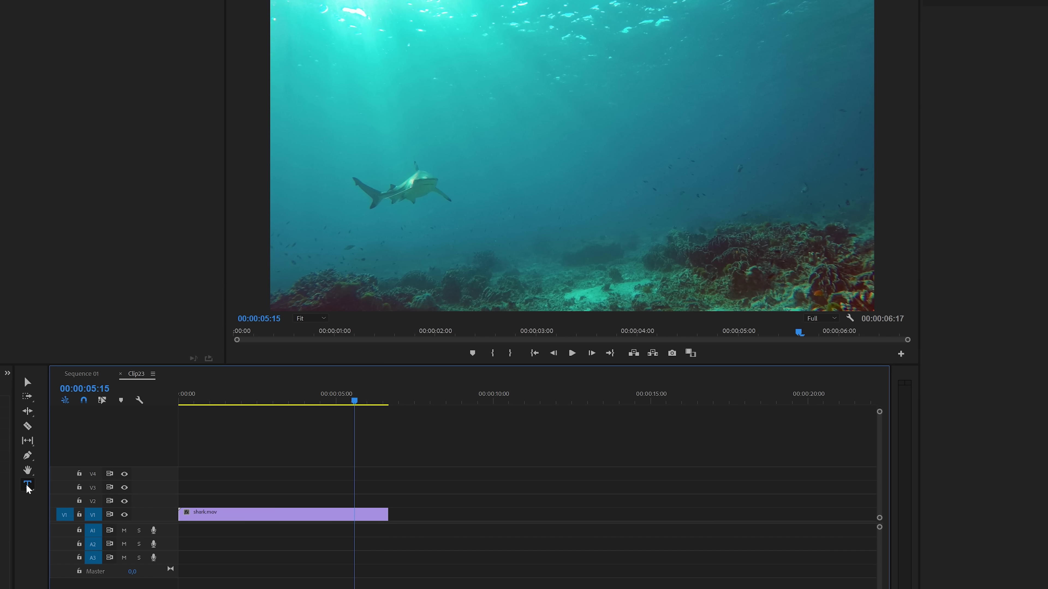
# Type SHARK over the shark footage, centre it both ways, and move its clip to 00:00
pyautogui.click(27, 486)
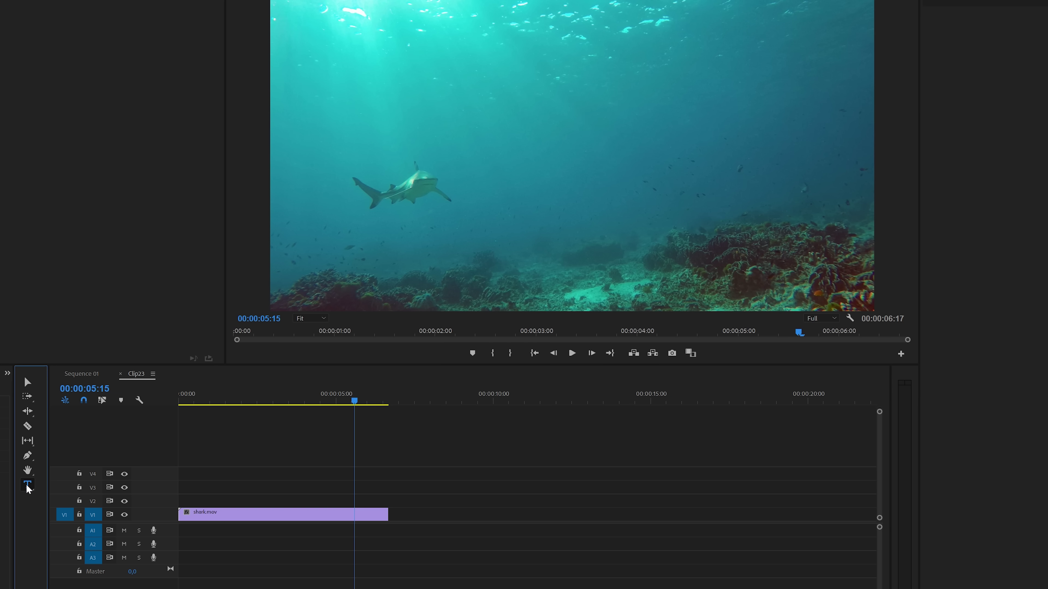
pyautogui.click(336, 145)
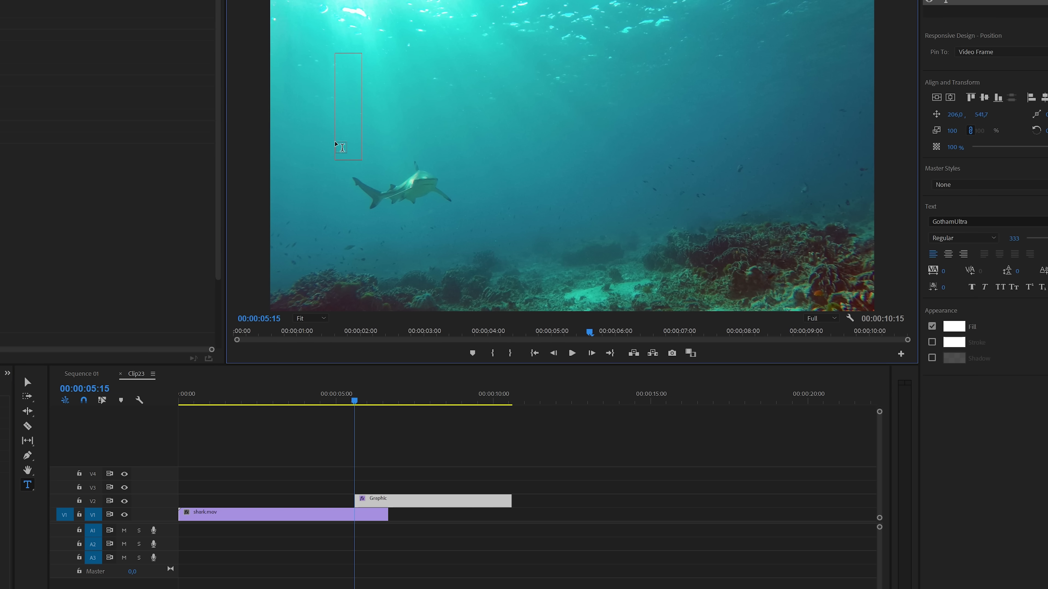
pyautogui.write('SHARK')
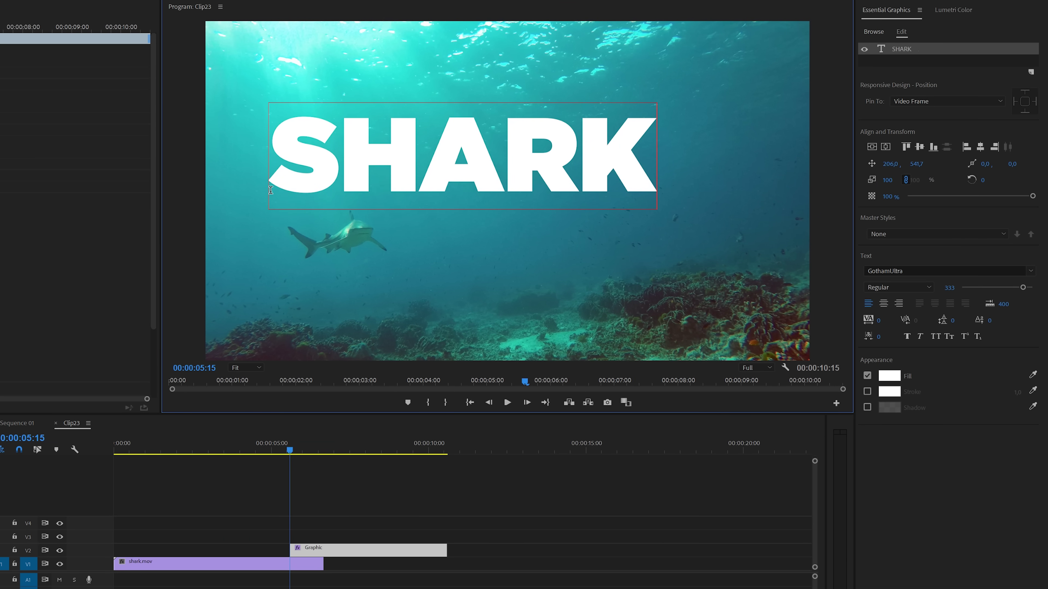
pyautogui.click(872, 146)
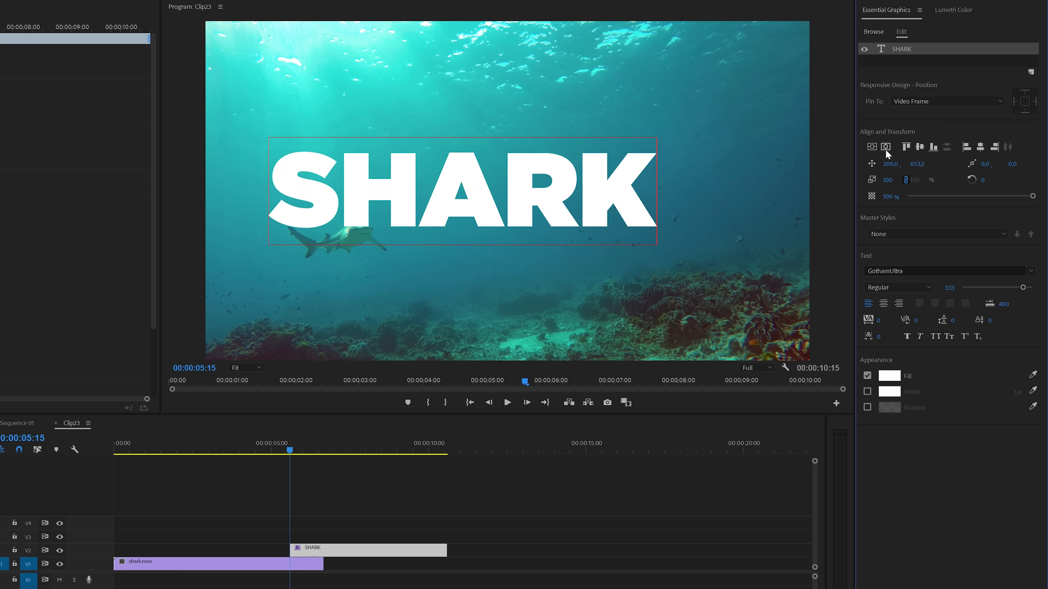
pyautogui.click(886, 146)
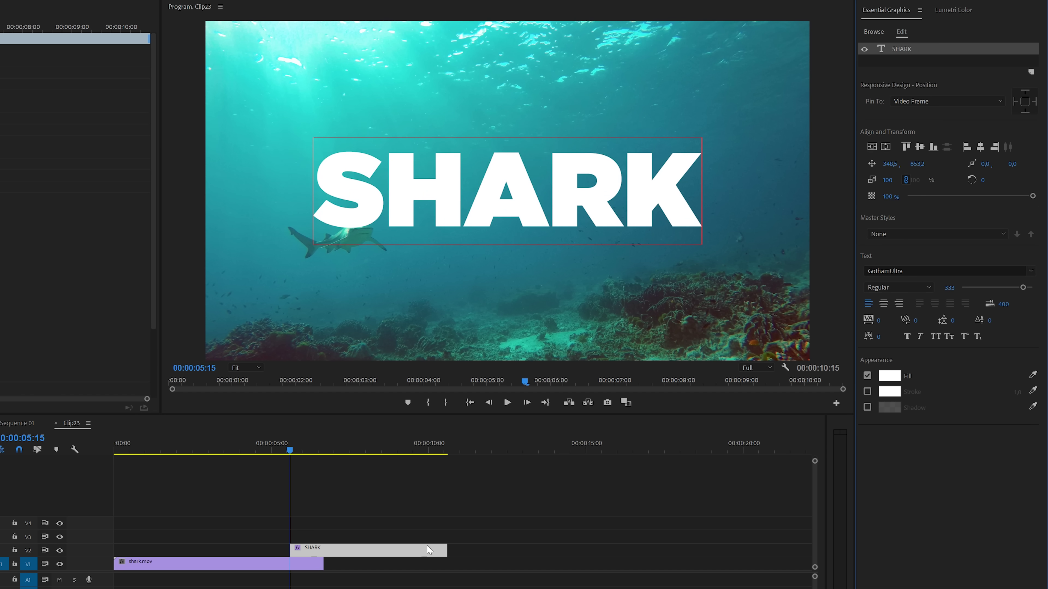
pyautogui.moveTo(379, 554); pyautogui.dragTo(323, 550)
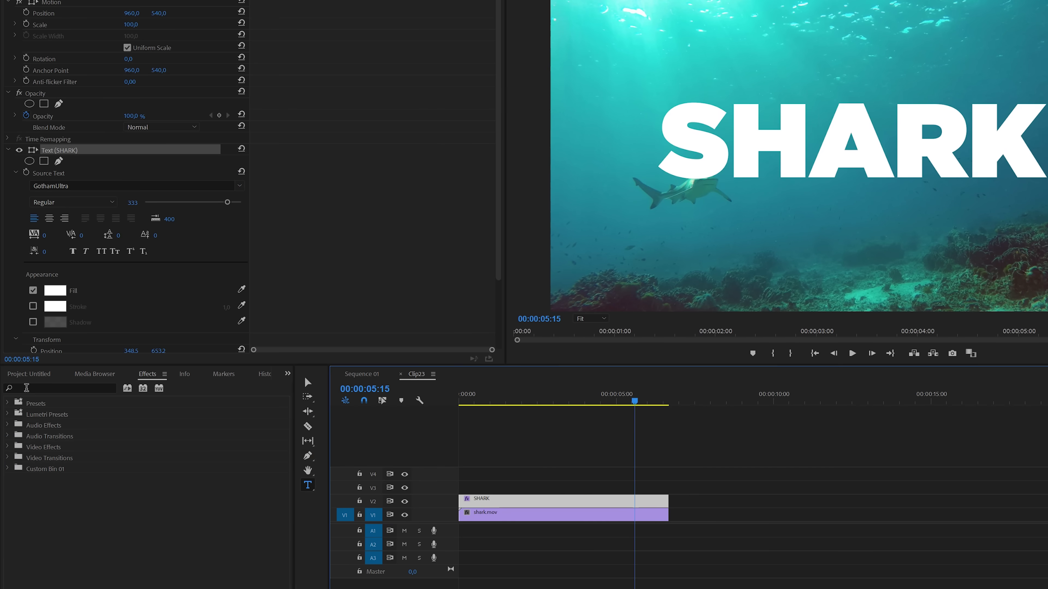
# Apply the Turbulent Displace effect to the SHARK title clip
pyautogui.click(25, 388)
pyautogui.write('turb')
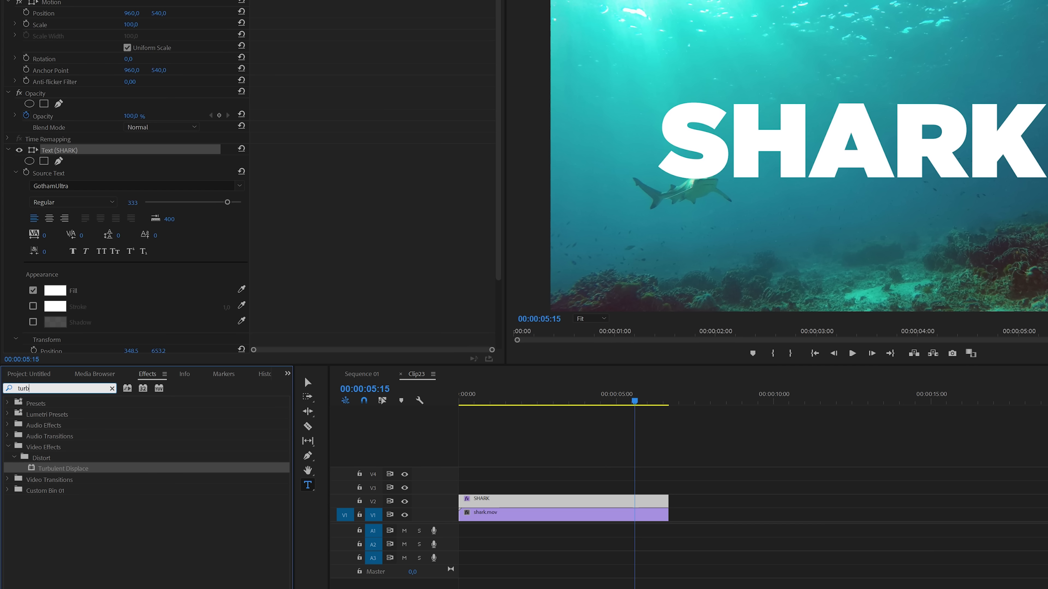
pyautogui.click(68, 472)
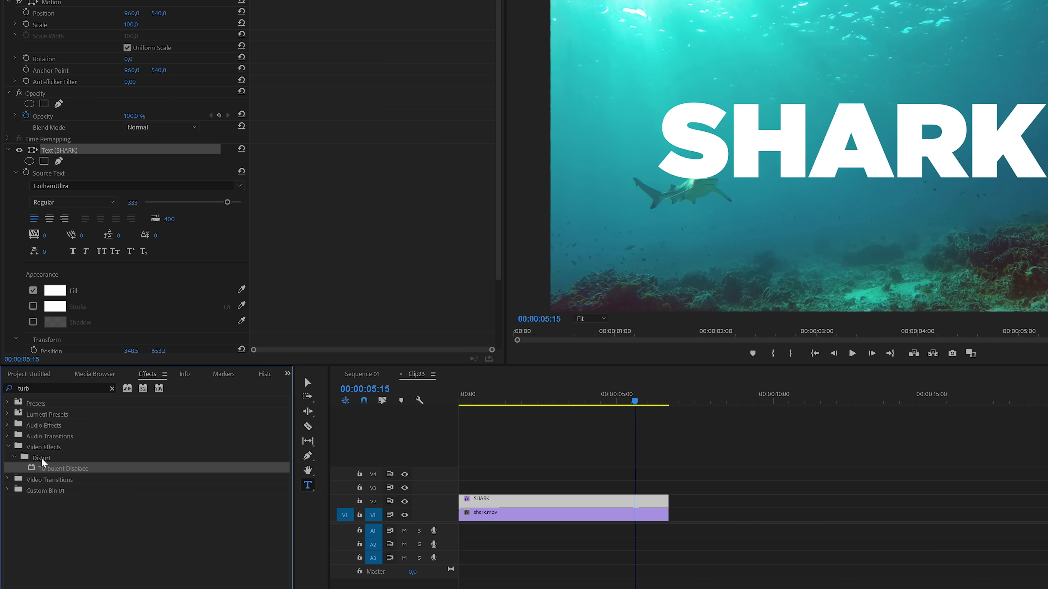
pyautogui.moveTo(43, 470); pyautogui.dragTo(491, 503)
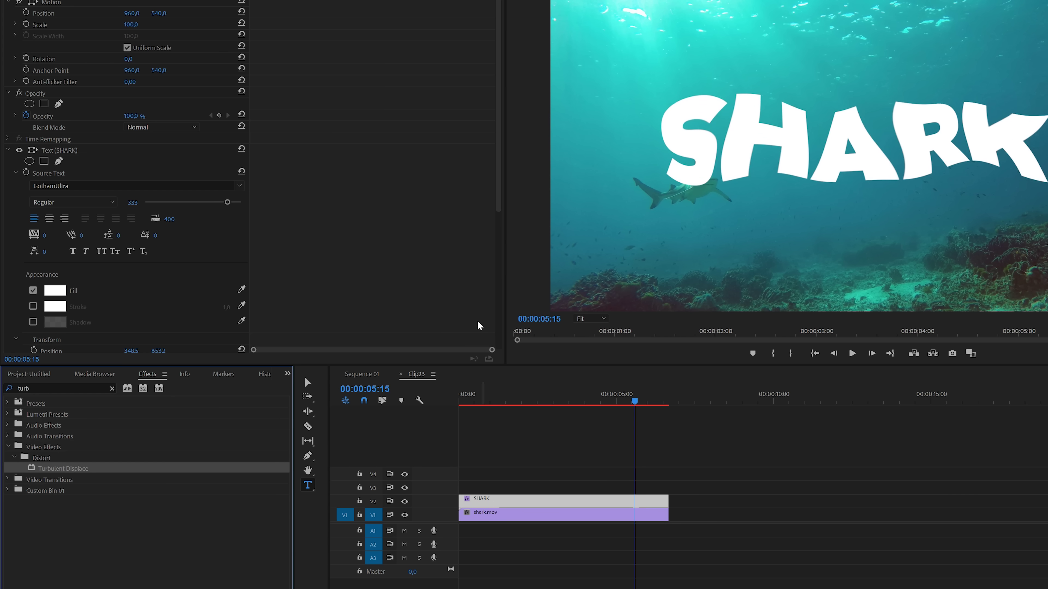
pyautogui.moveTo(497, 209); pyautogui.dragTo(493, 342)
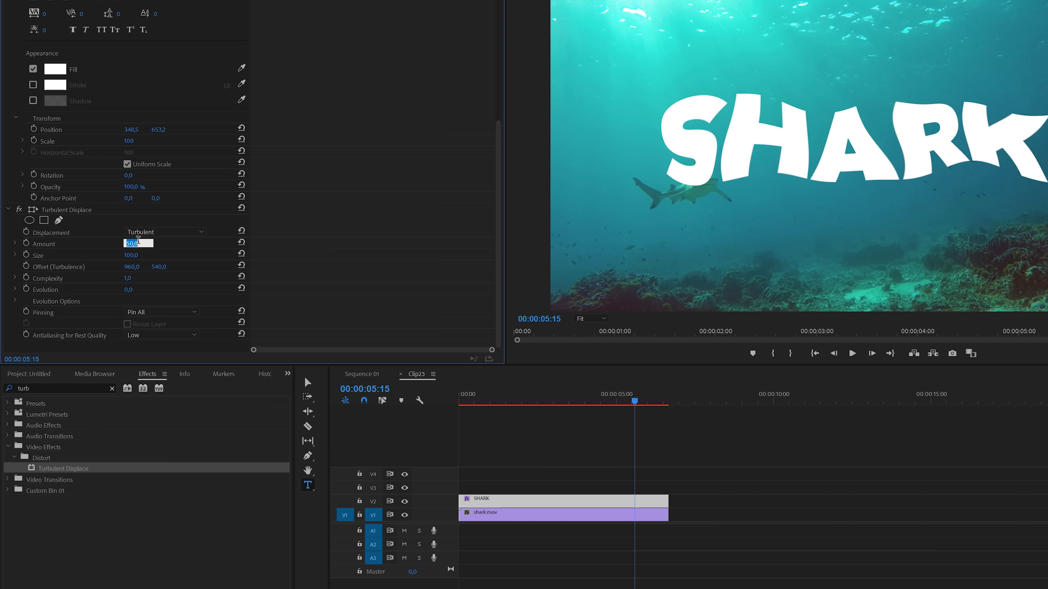
# Keyframe Offset (Turbulence) and change its X value to 866
pyautogui.click(27, 266)
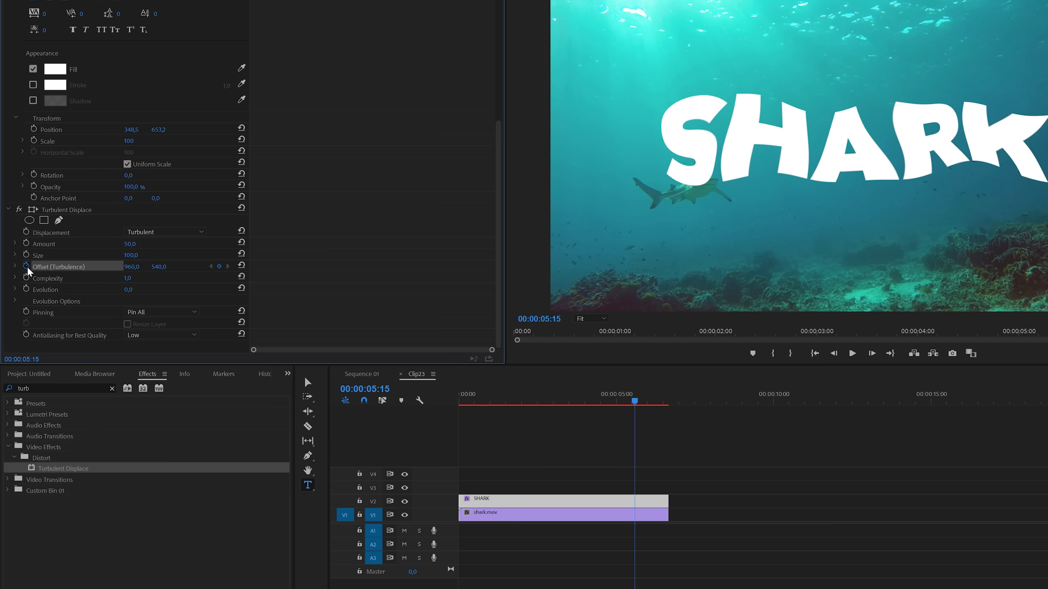
pyautogui.moveTo(504, 330); pyautogui.dragTo(521, 330)
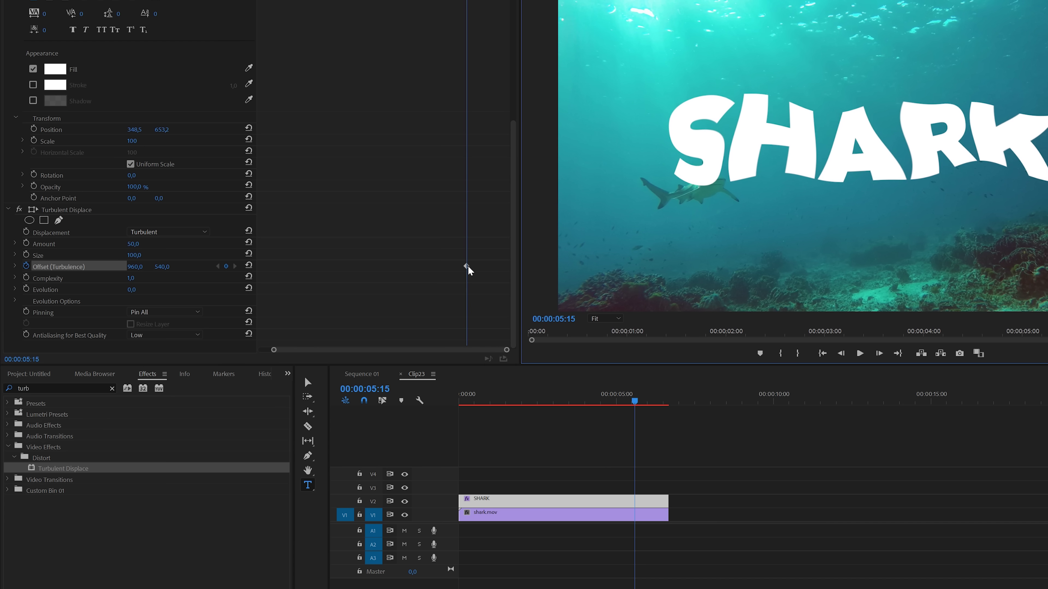
pyautogui.click(466, 267)
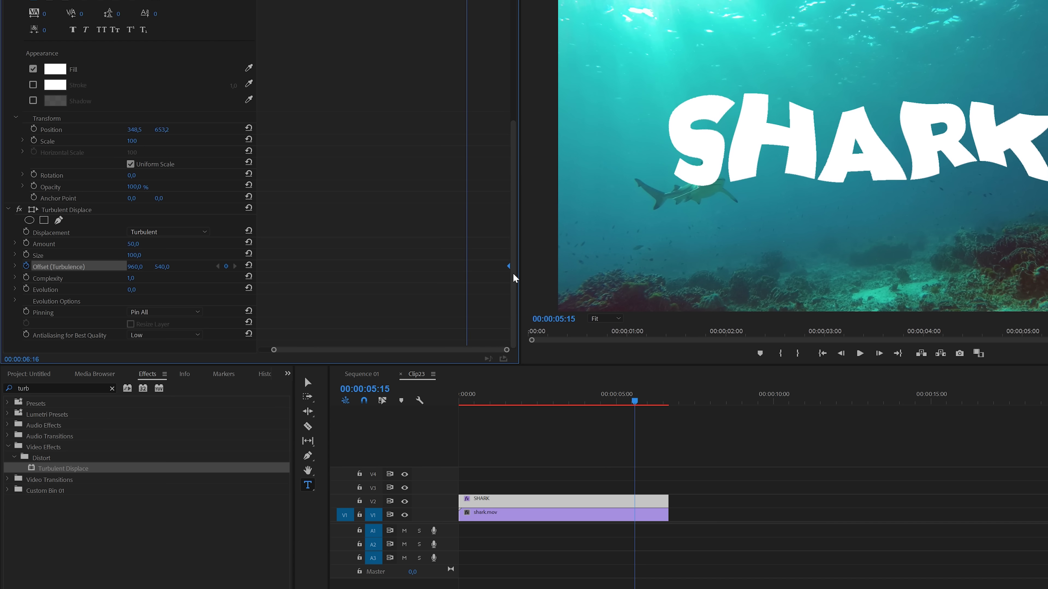
pyautogui.moveTo(136, 266); pyautogui.dragTo(2, 267)
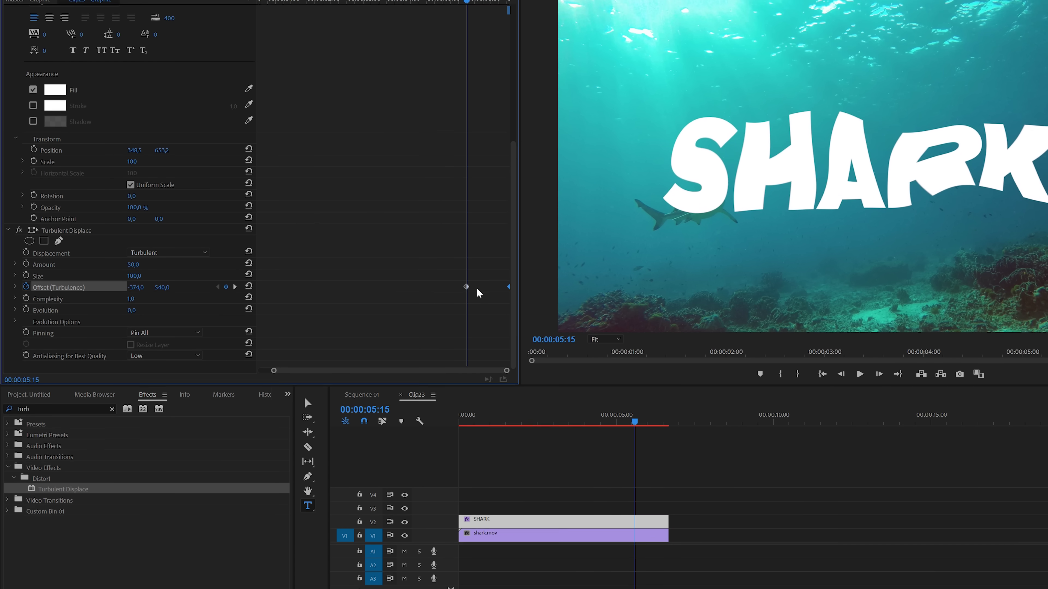
# Move the offset keyframe earlier and set Turbulent Displace Complexity to 1,5
pyautogui.moveTo(466, 287); pyautogui.dragTo(259, 296)
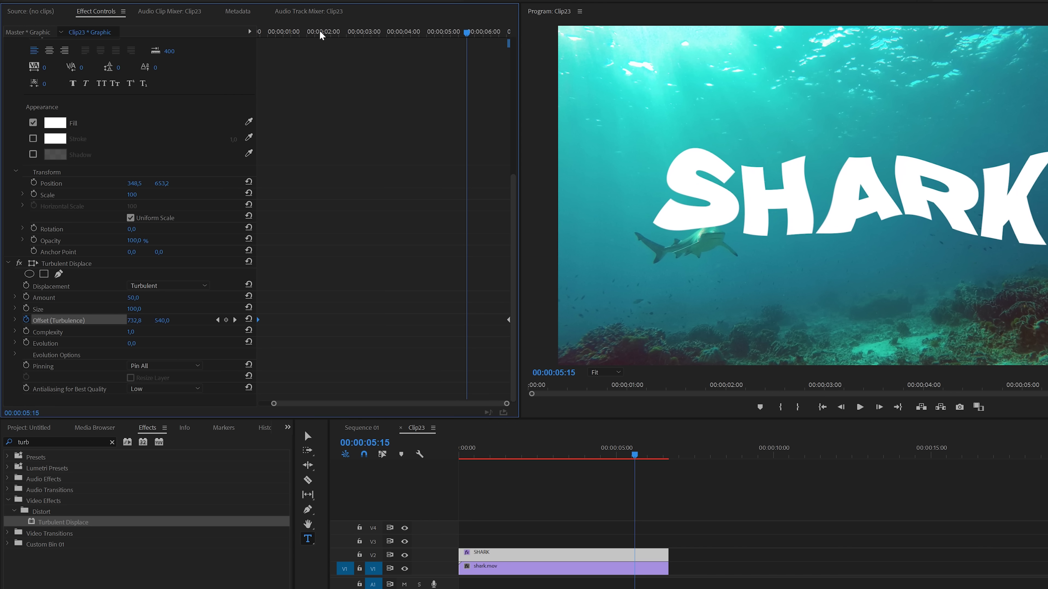
pyautogui.moveTo(321, 35); pyautogui.dragTo(367, 105)
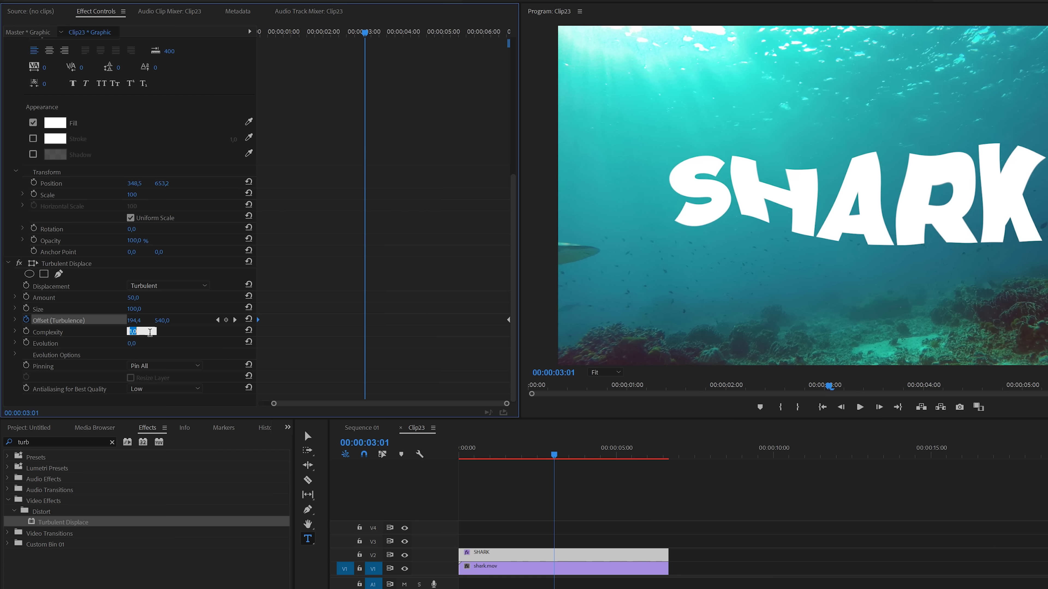
pyautogui.write('5')
pyautogui.press('Return')
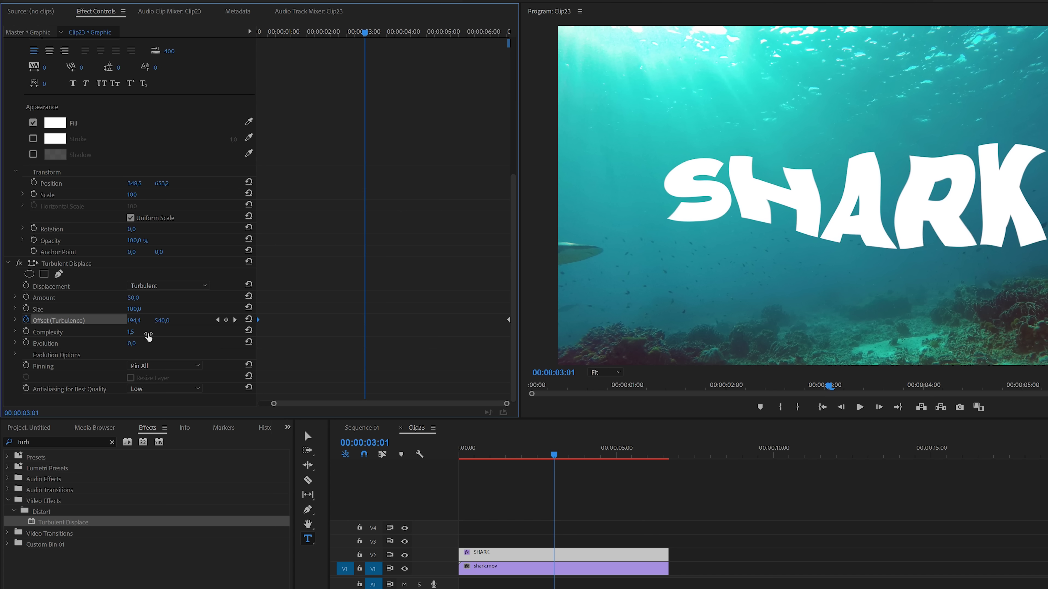
# Keyframe Evolution from 0 at the clip start to 10° later in the clip
pyautogui.click(26, 343)
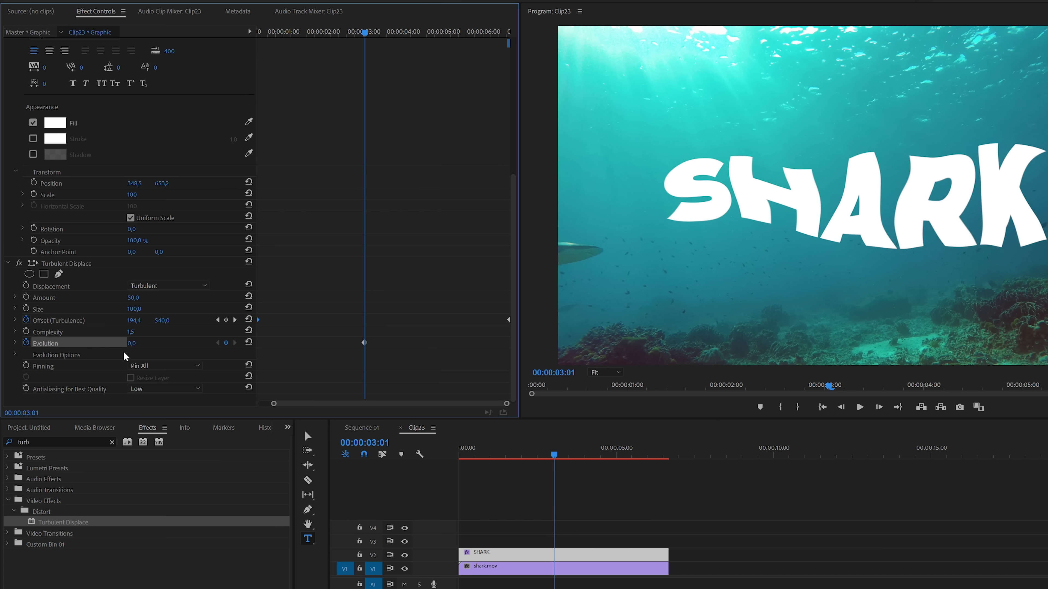
pyautogui.moveTo(363, 343); pyautogui.dragTo(262, 351)
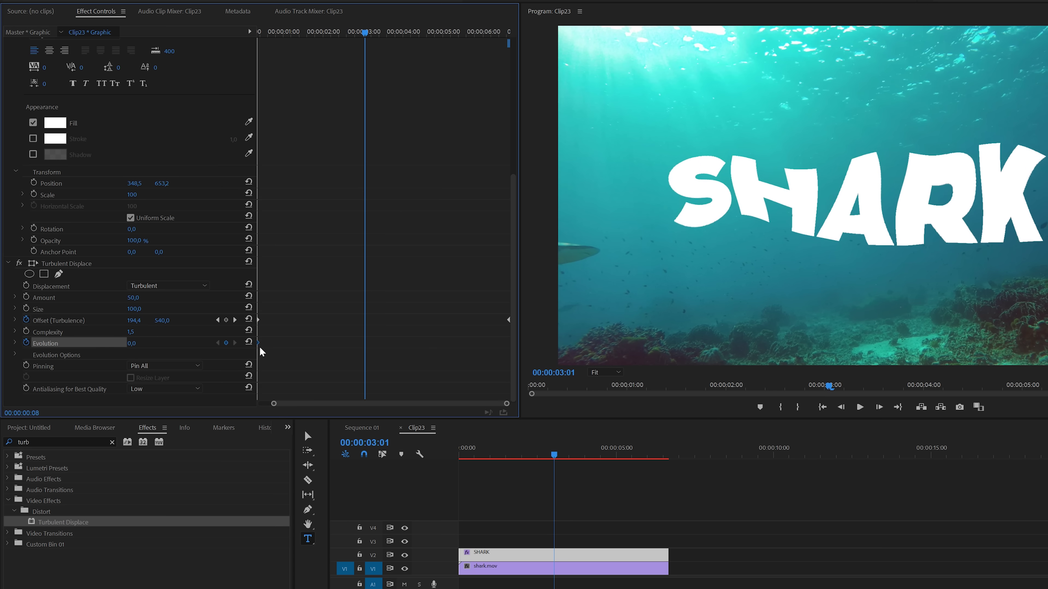
pyautogui.click(146, 342)
pyautogui.write('10')
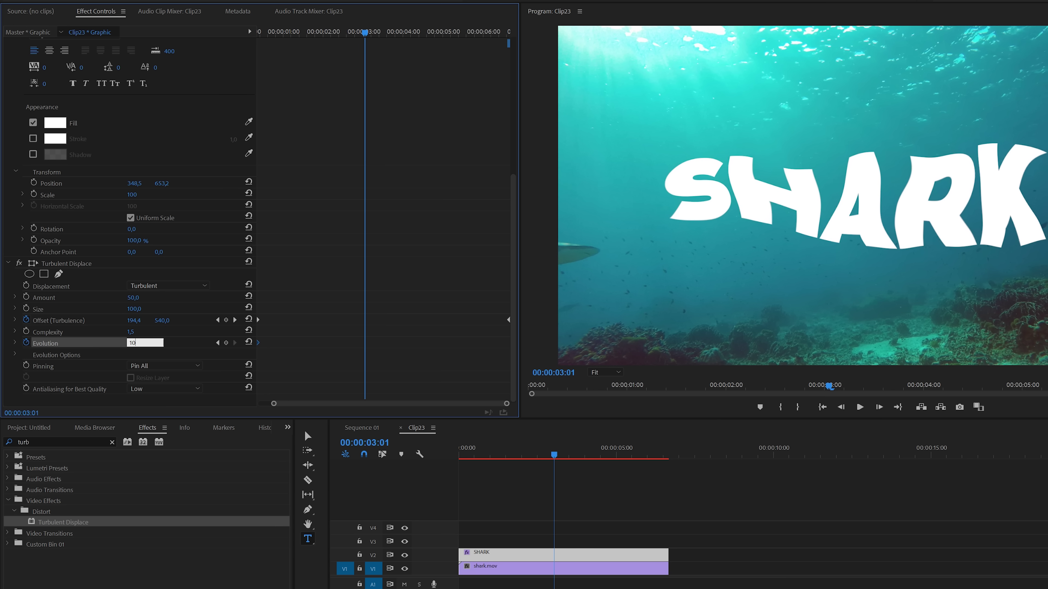
pyautogui.press('Return')
pyautogui.moveTo(364, 343); pyautogui.dragTo(520, 374)
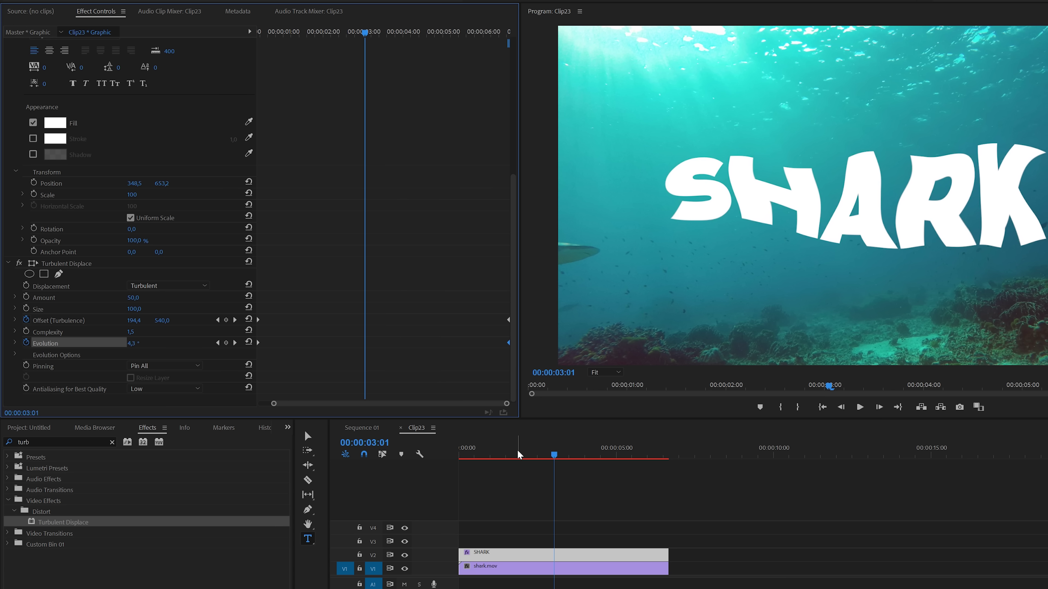
# Play the wobbling SHARK title from the sequence start, then render previews
pyautogui.click(465, 455)
pyautogui.press('space')
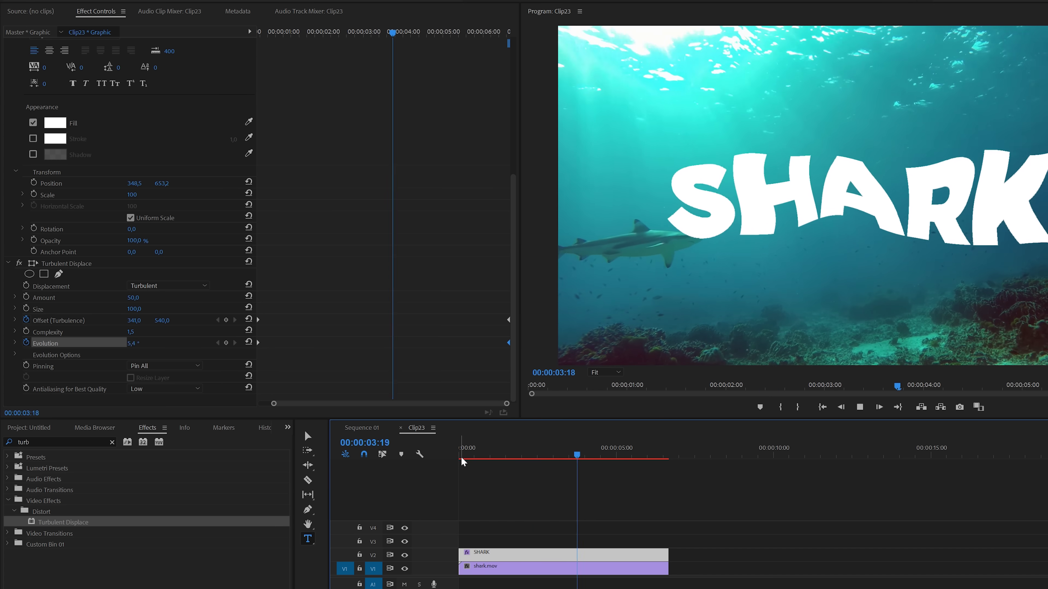
pyautogui.press('space')
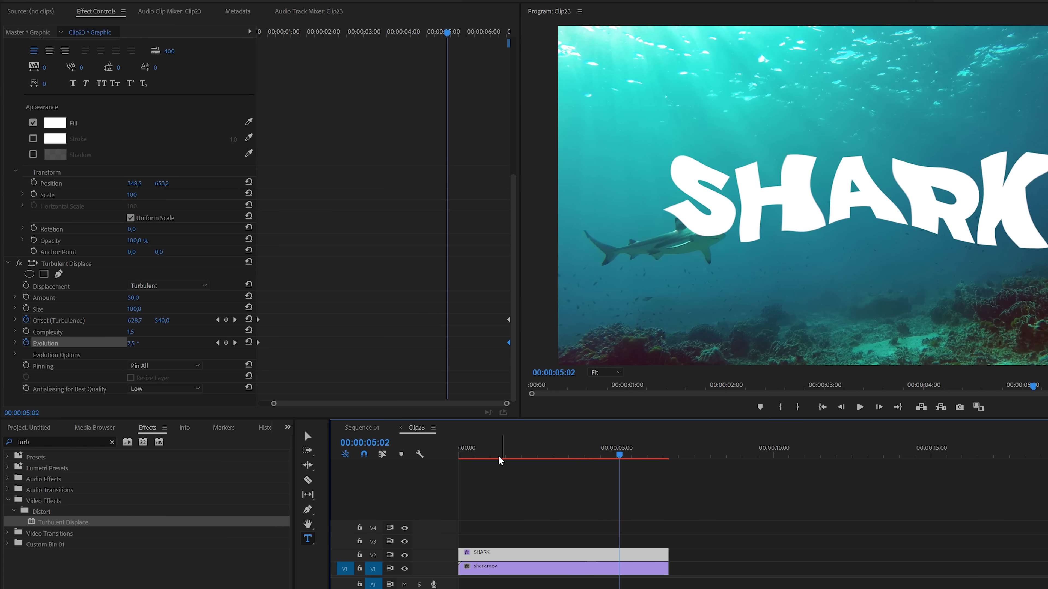
pyautogui.press('Return')
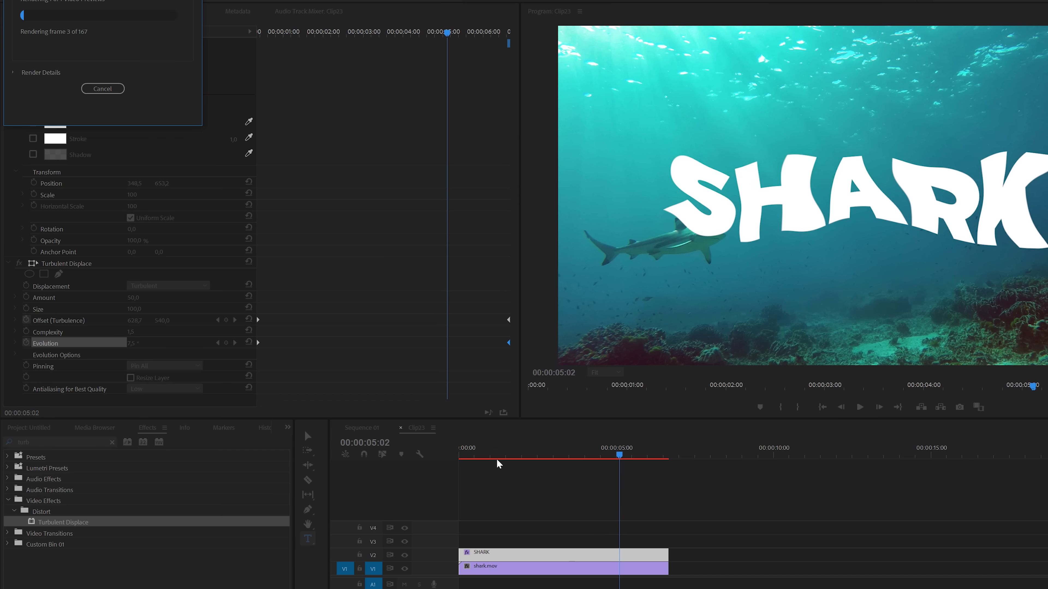